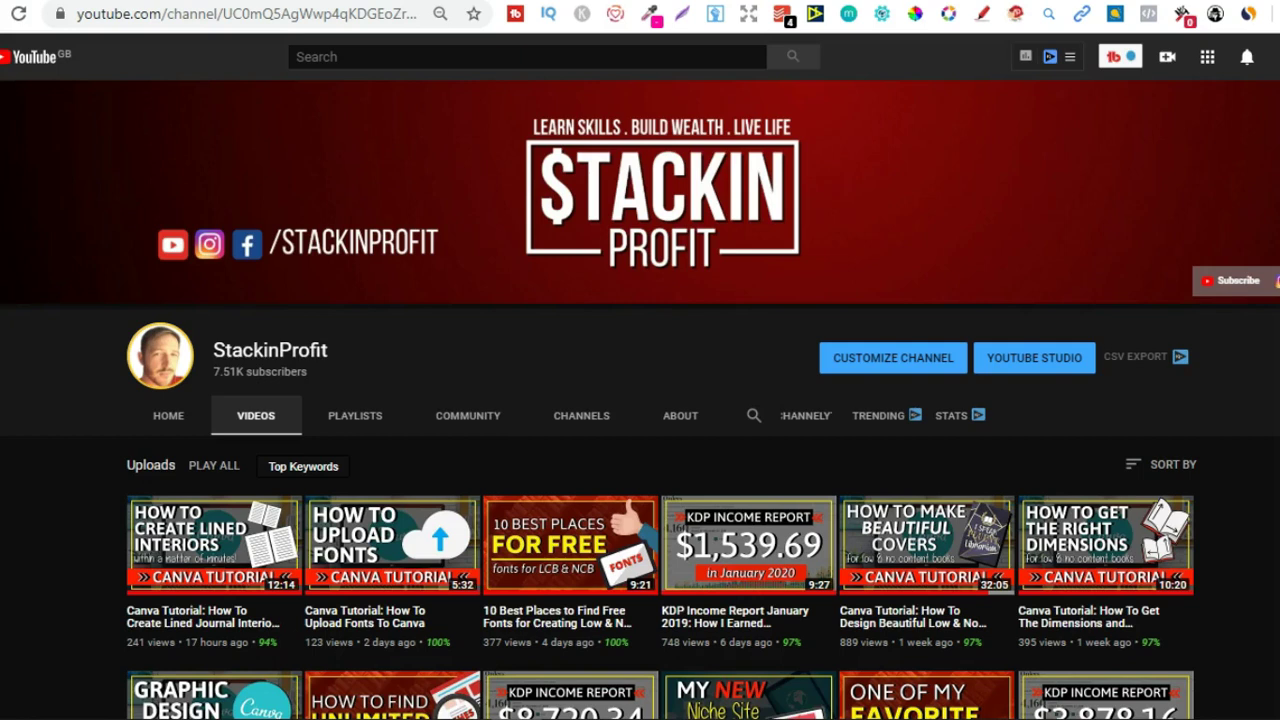
Scroll down the YouTube page and back up again before moving on to Canva
scroll(640, 400, "down", 2)
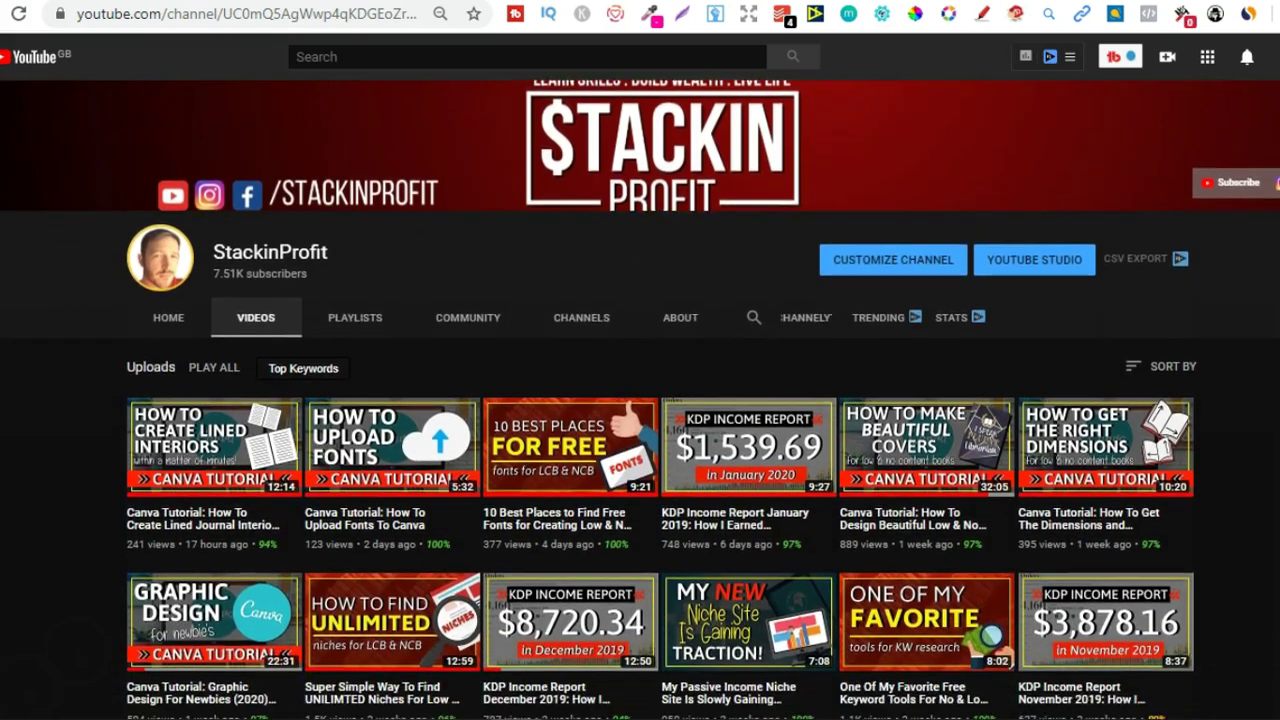
scroll(640, 400, "down", 1)
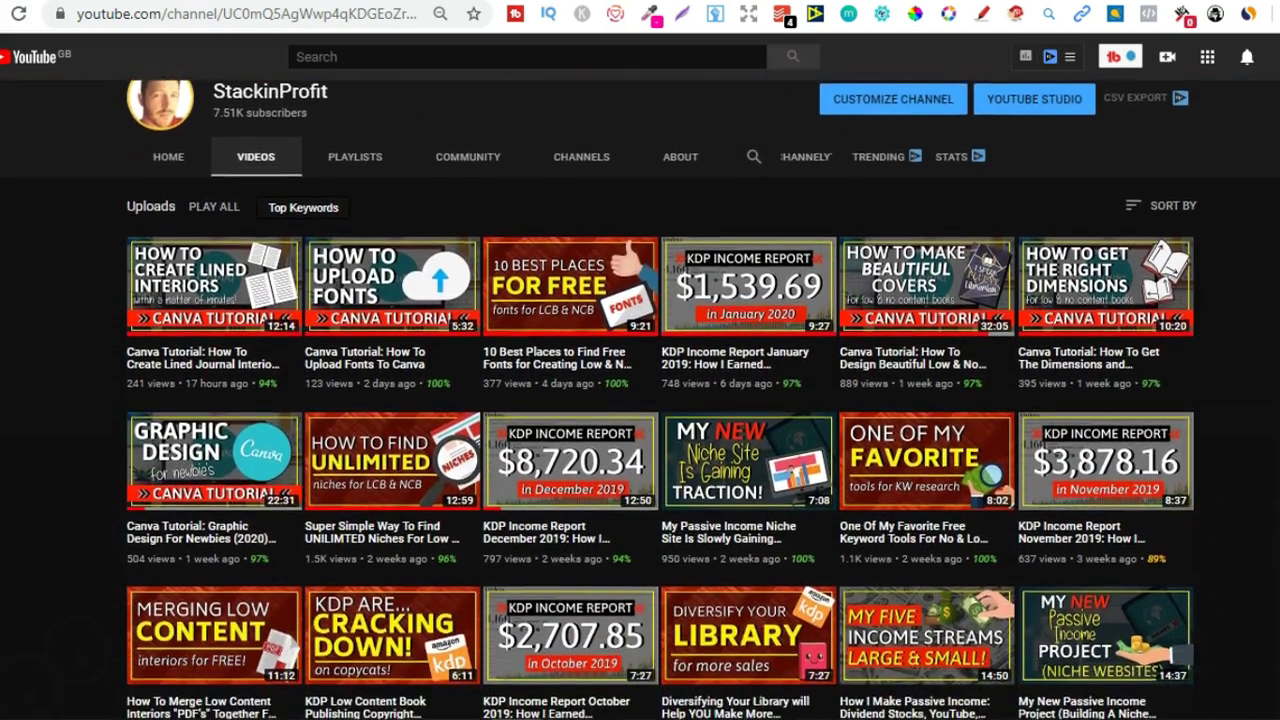
scroll(640, 400, "down", 2)
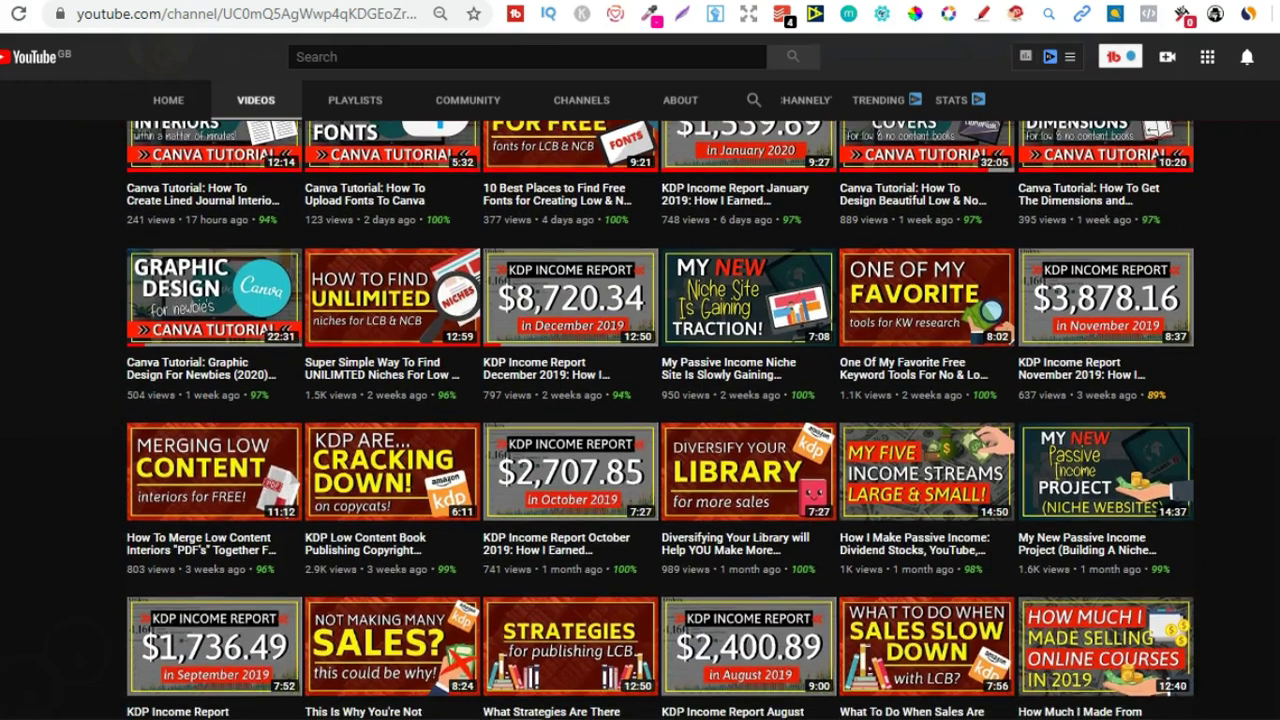
scroll(640, 400, "down", 3)
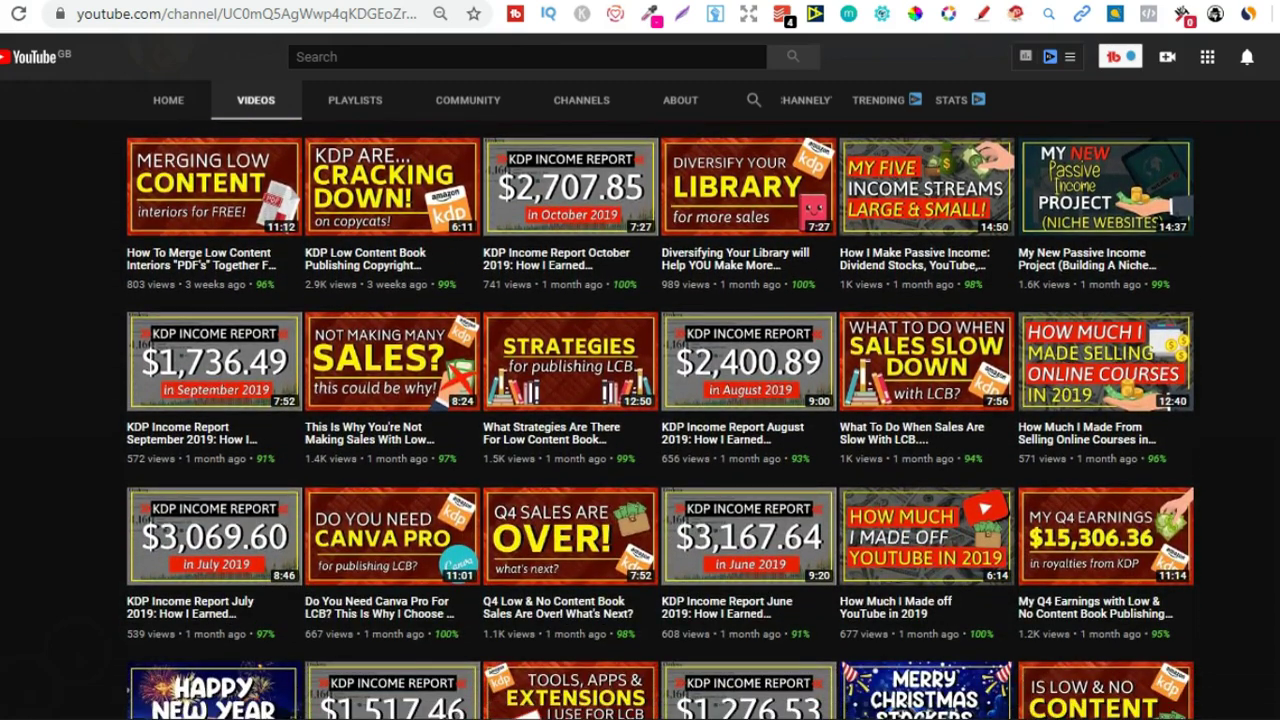
scroll(640, 400, "down", 4)
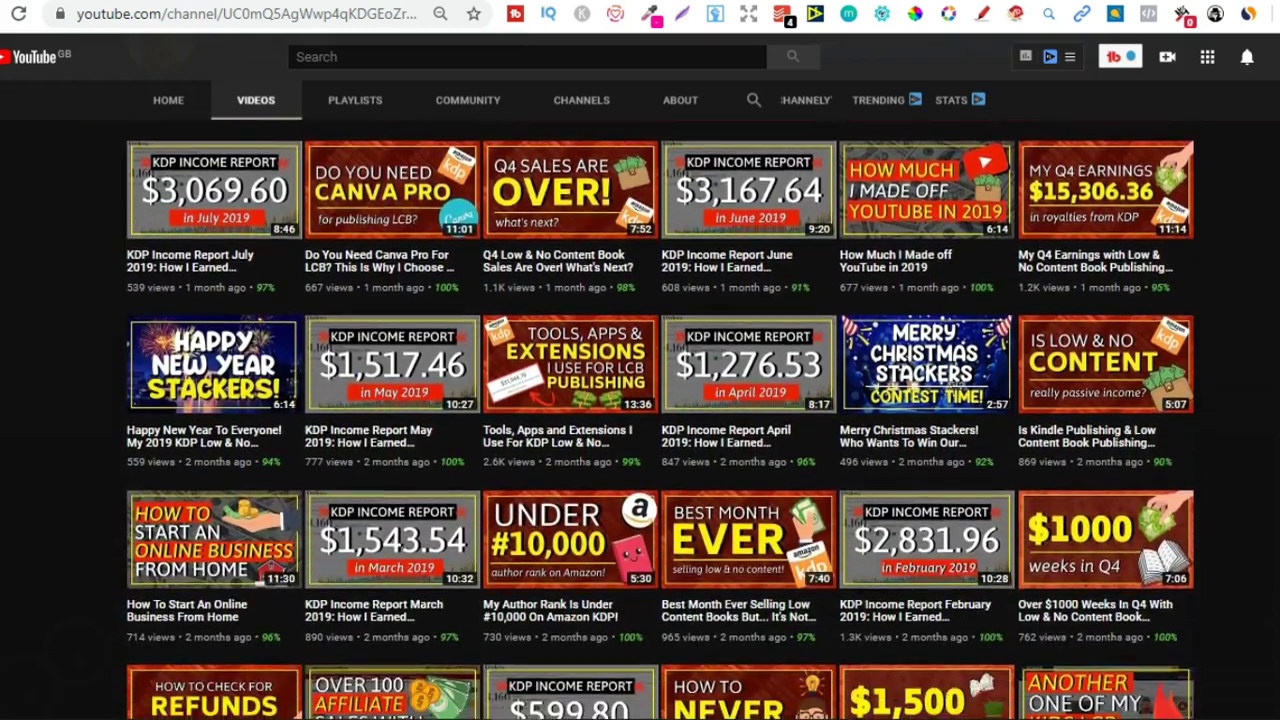
scroll(640, 400, "down", 1)
scroll(640, 400, "up", 3)
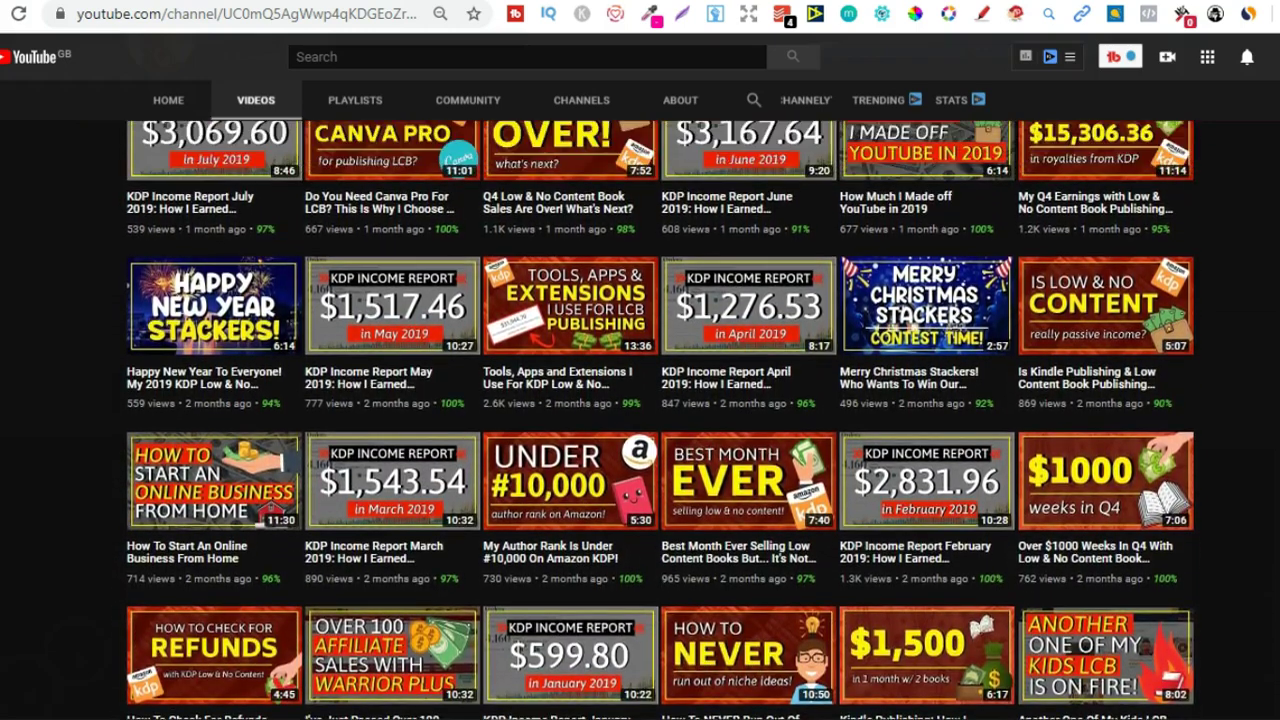
scroll(640, 400, "up", 3)
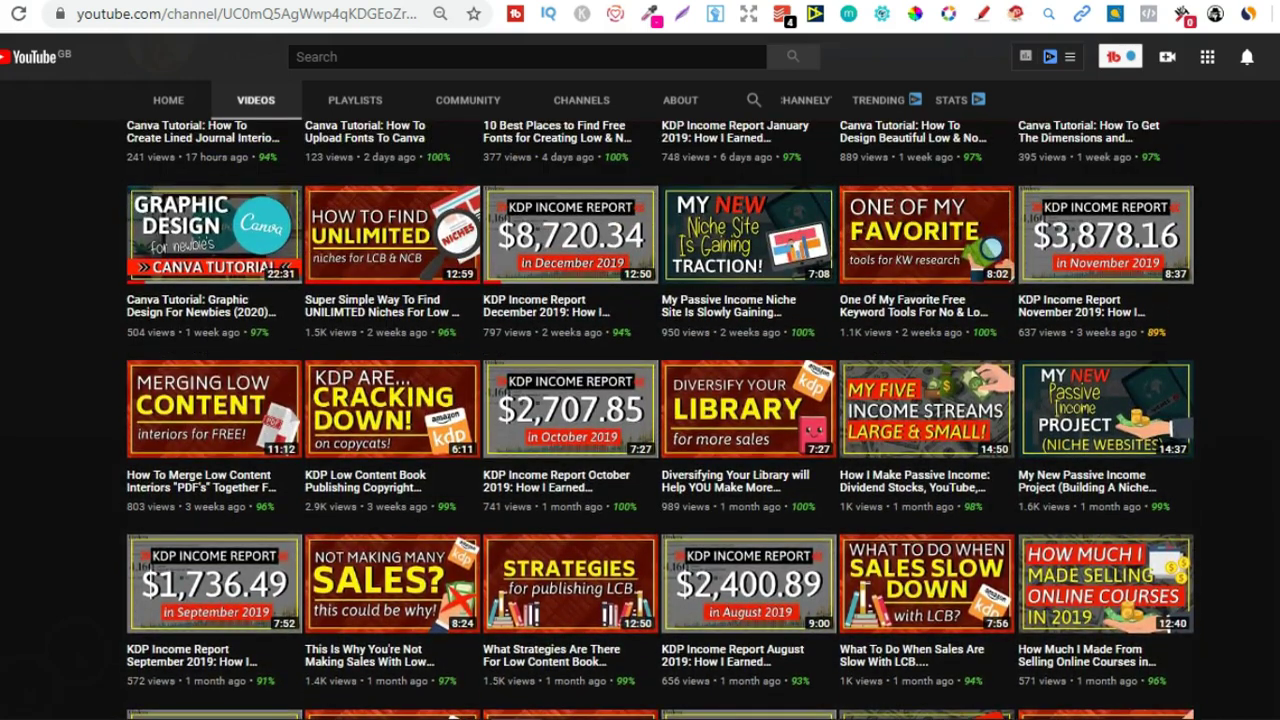
scroll(640, 400, "up", 4)
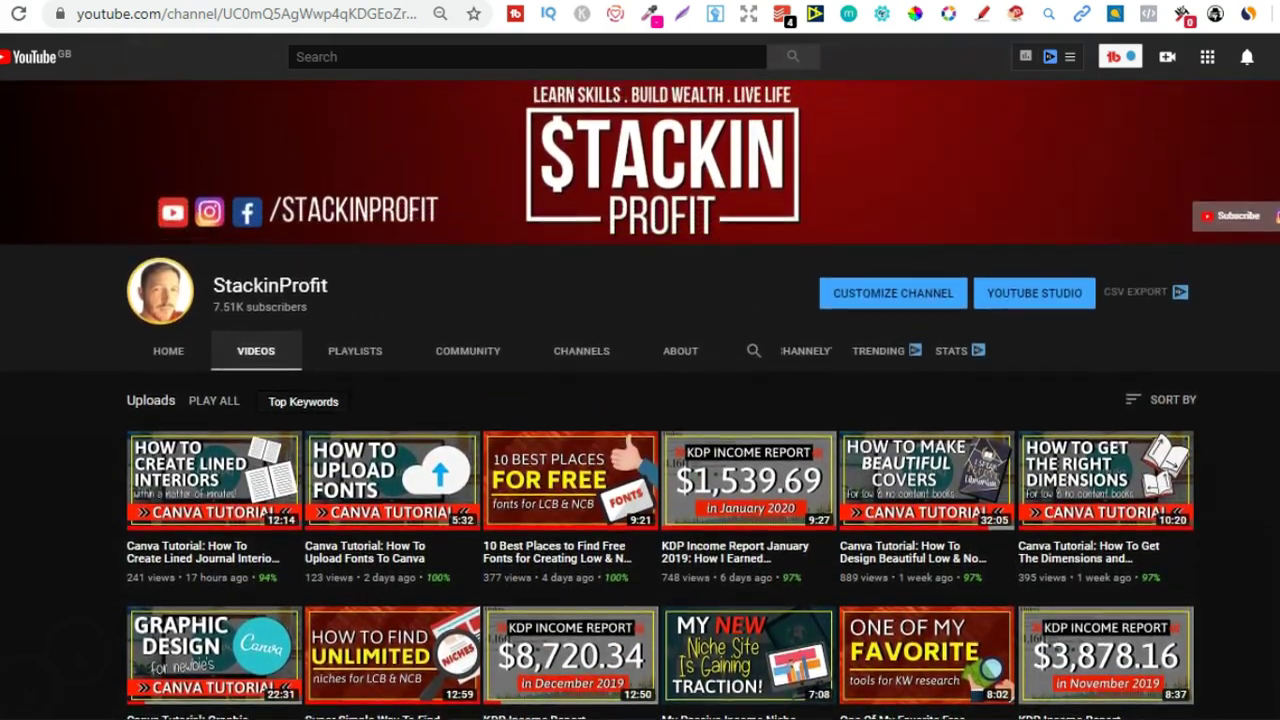
scroll(640, 400, "up", 1)
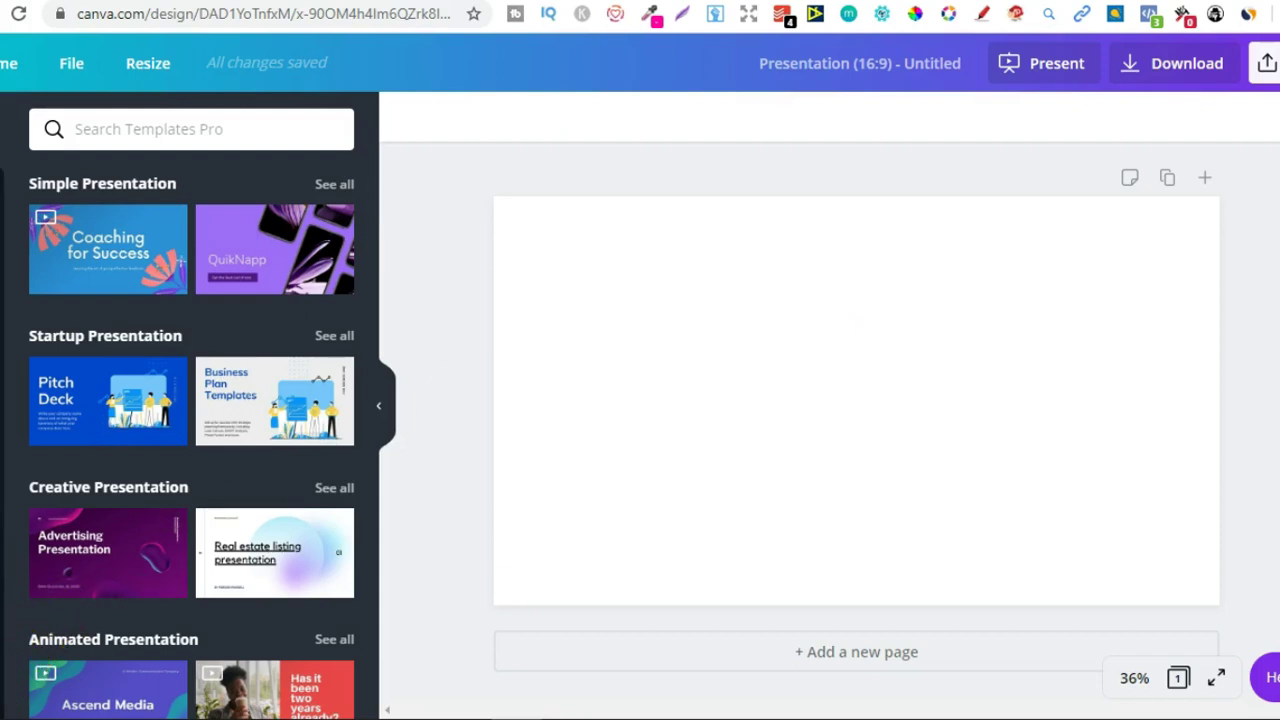
Fill the blank slide's background with teal
left_click(845, 332)
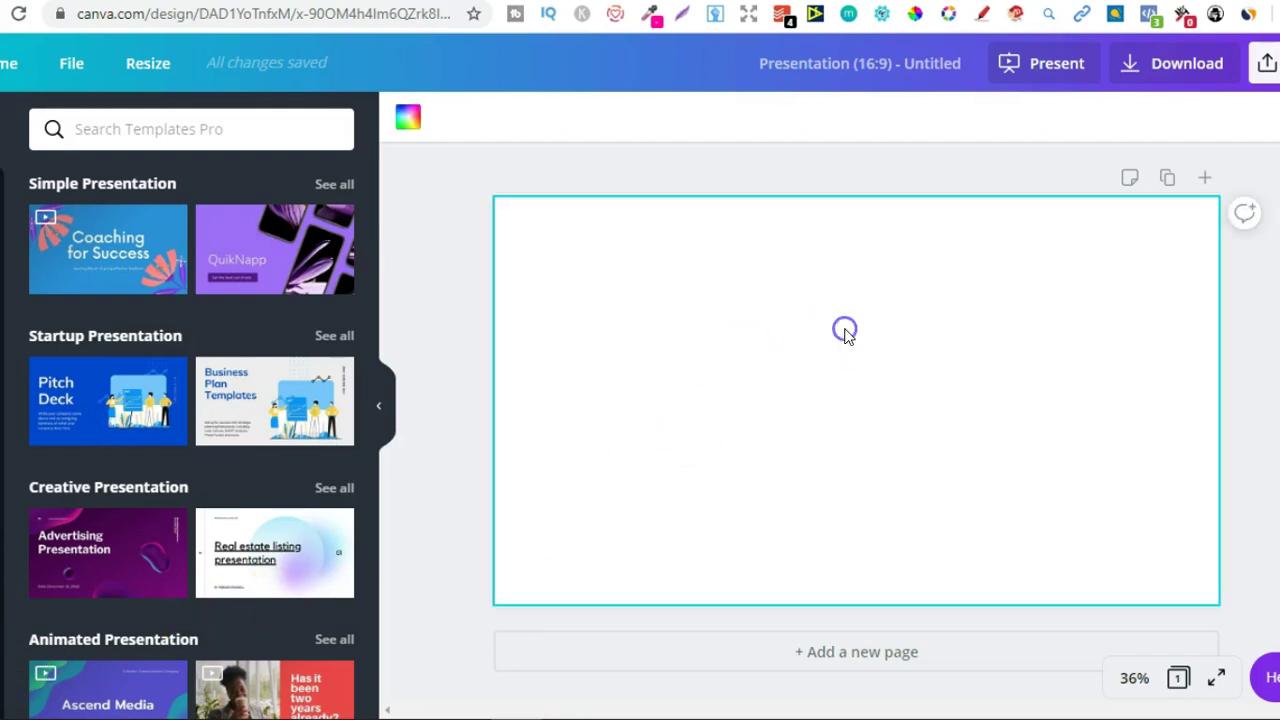
left_click(407, 122)
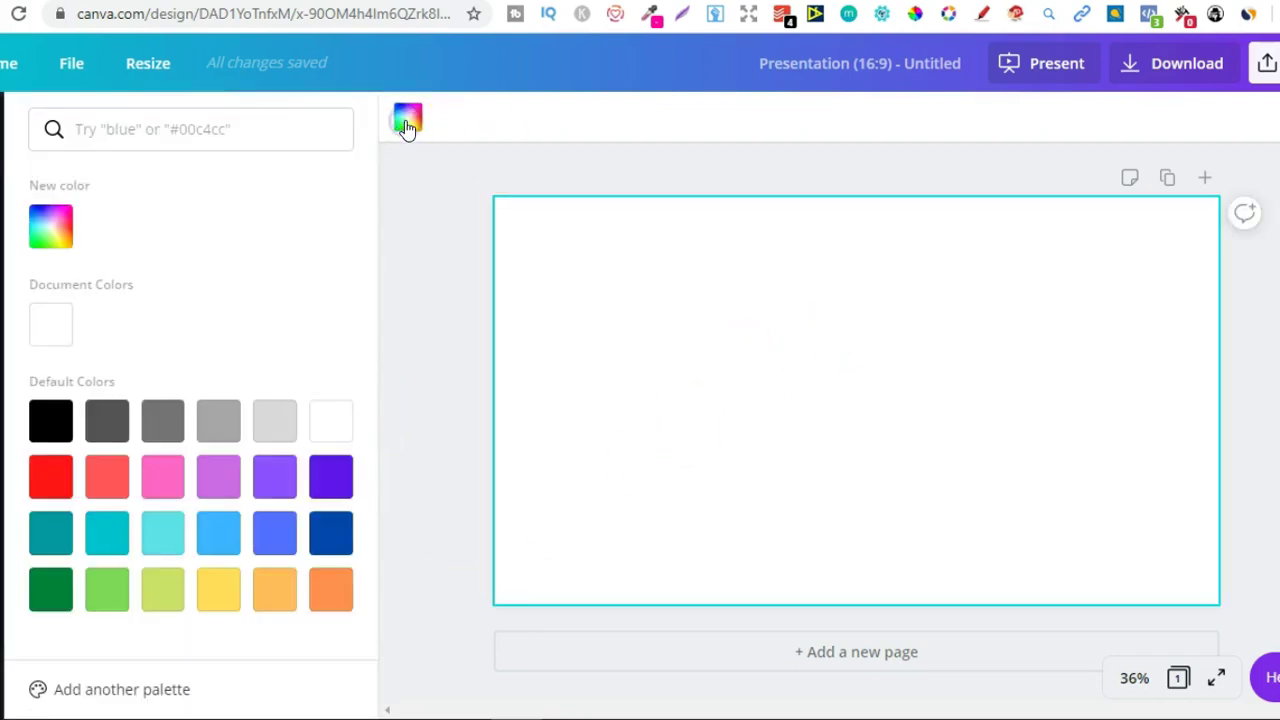
left_click(107, 540)
left_click(692, 381)
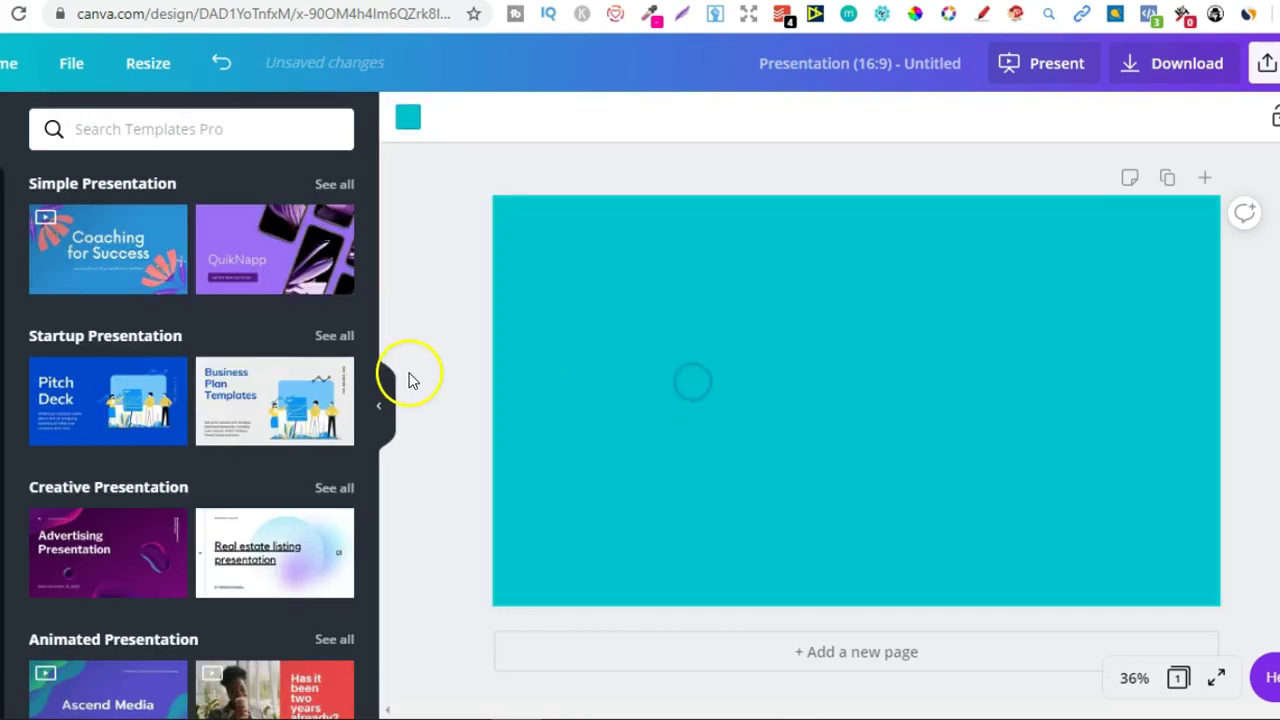
Add a large heading reading 'YOUR DESIGN', widened to fit on one line
left_click(3, 372)
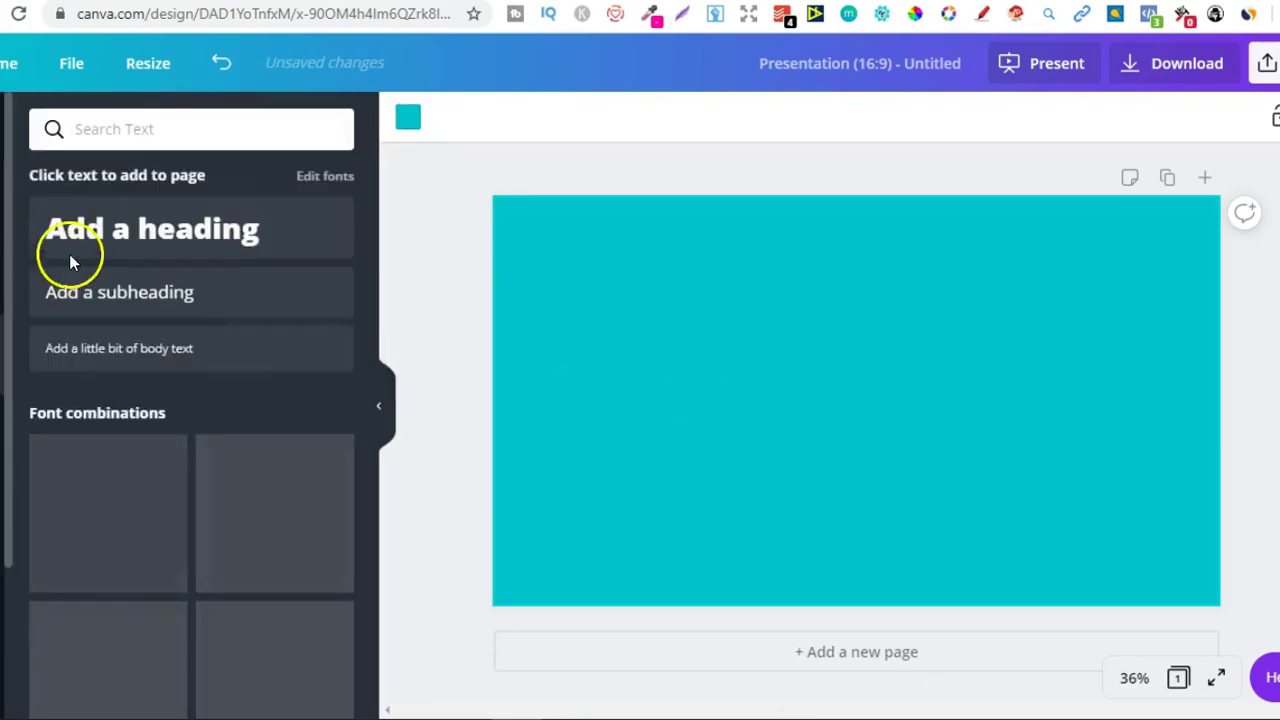
left_click(170, 246)
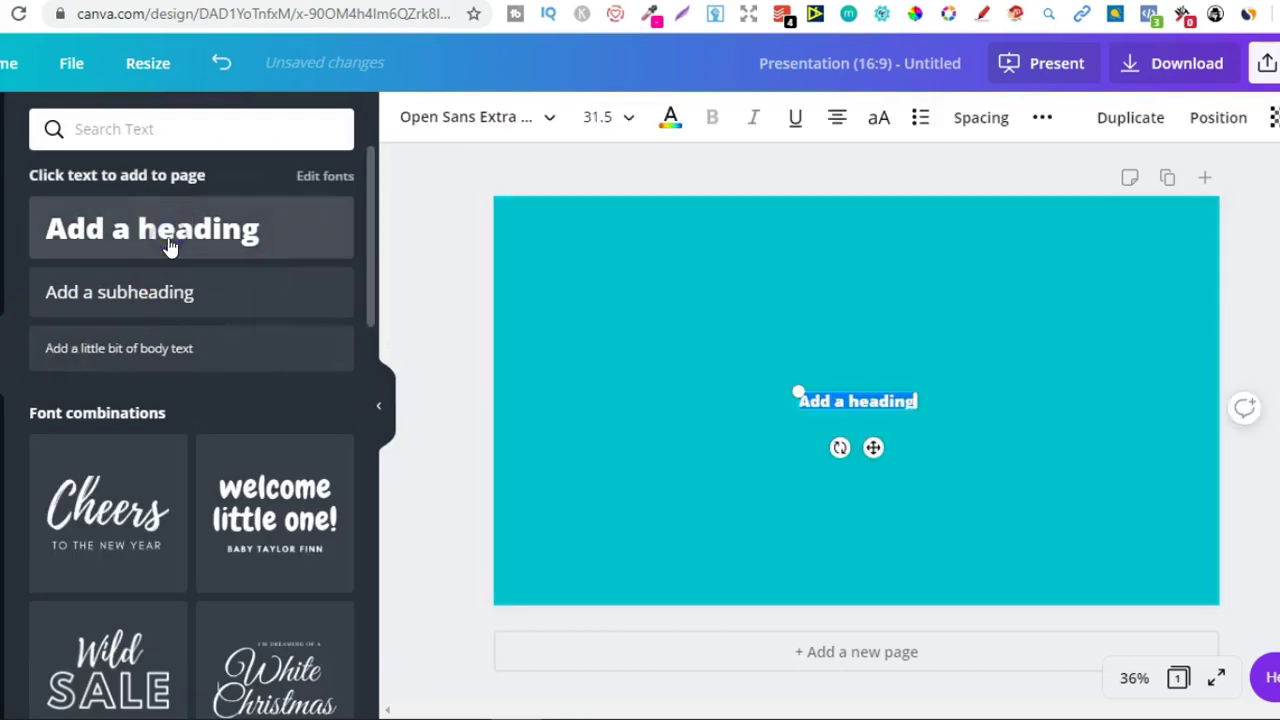
left_click_drag(795, 393, 529, 249)
left_click_drag(914, 409, 1094, 466)
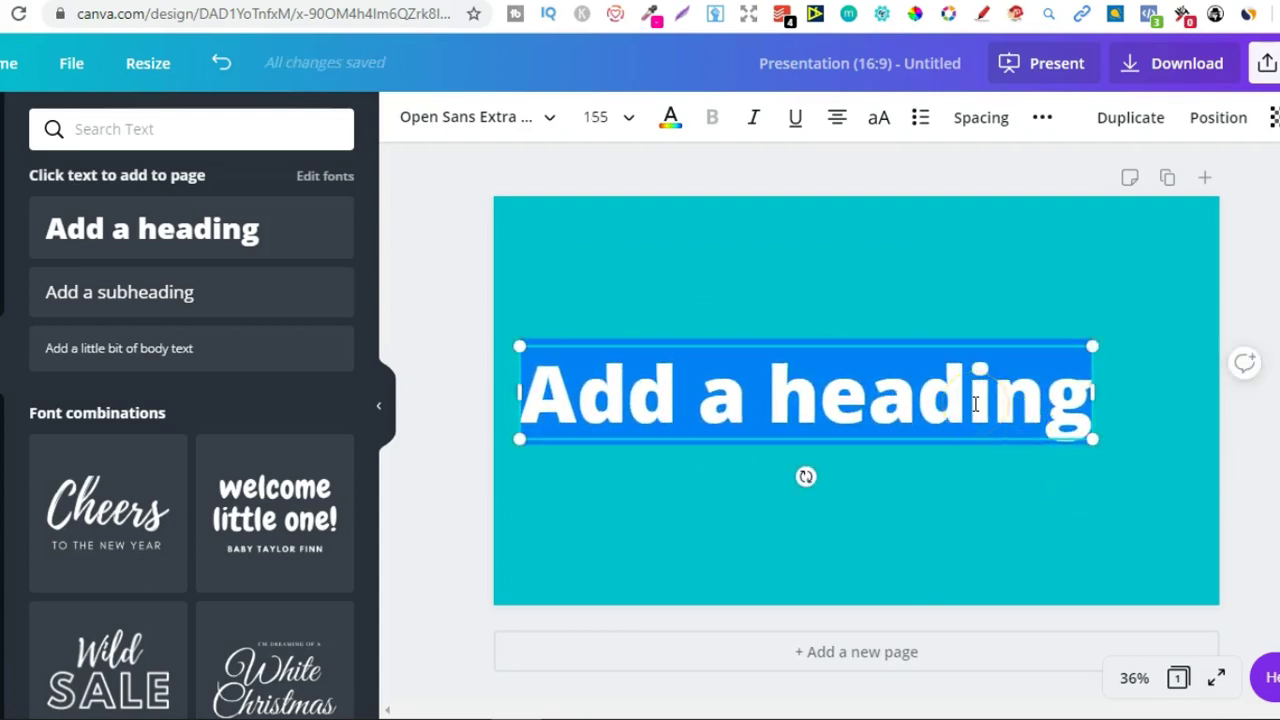
type("you")
key("BackSpace")
key("BackSpace")
key("BackSpace")
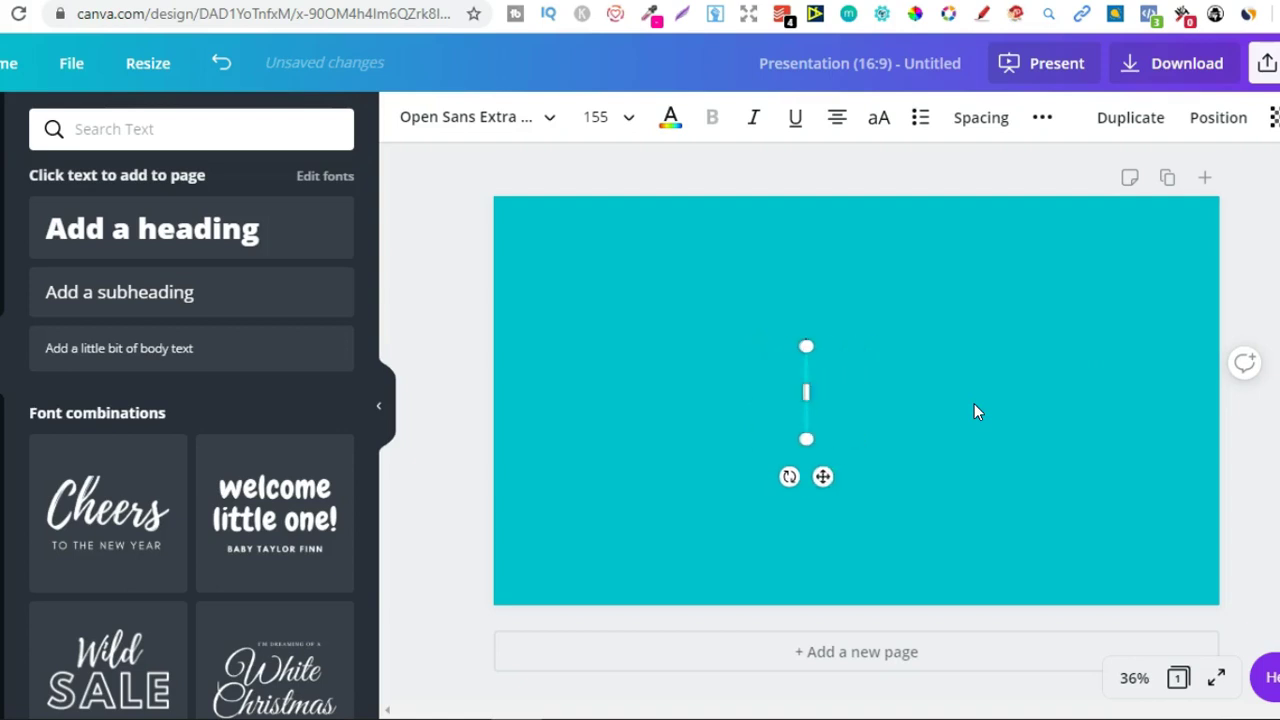
type("YOUR")
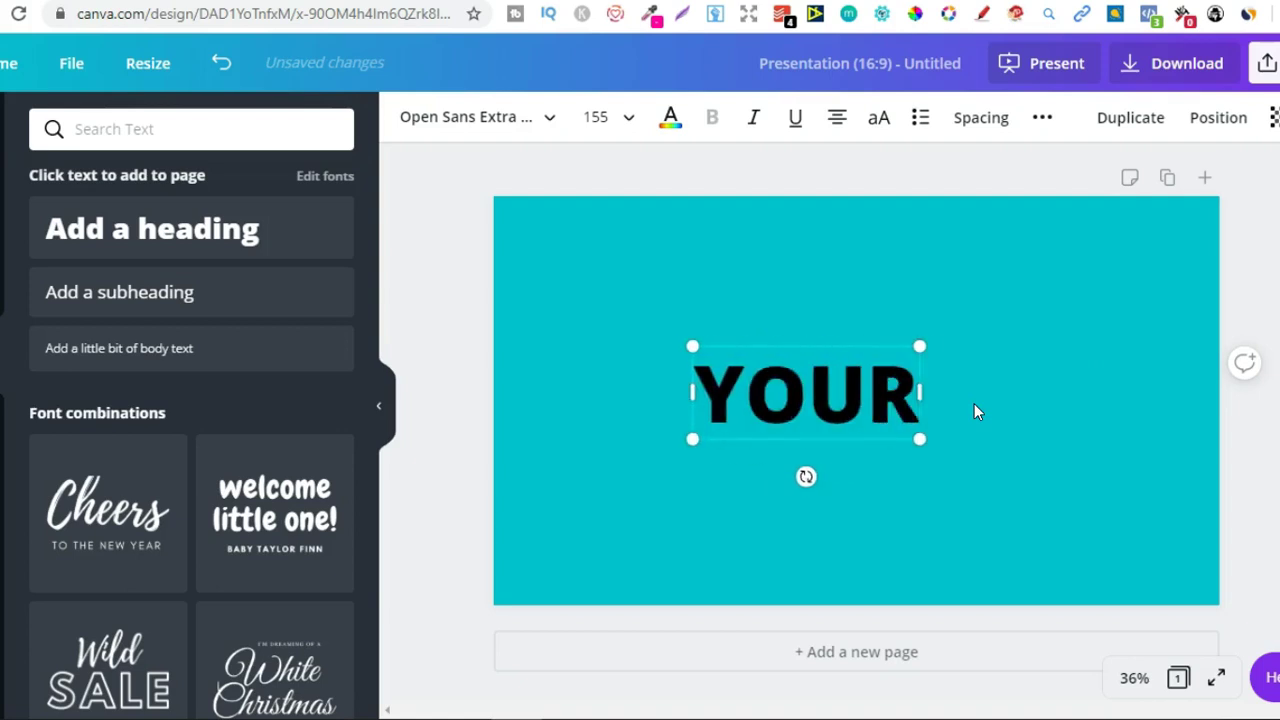
type(" DESIGN")
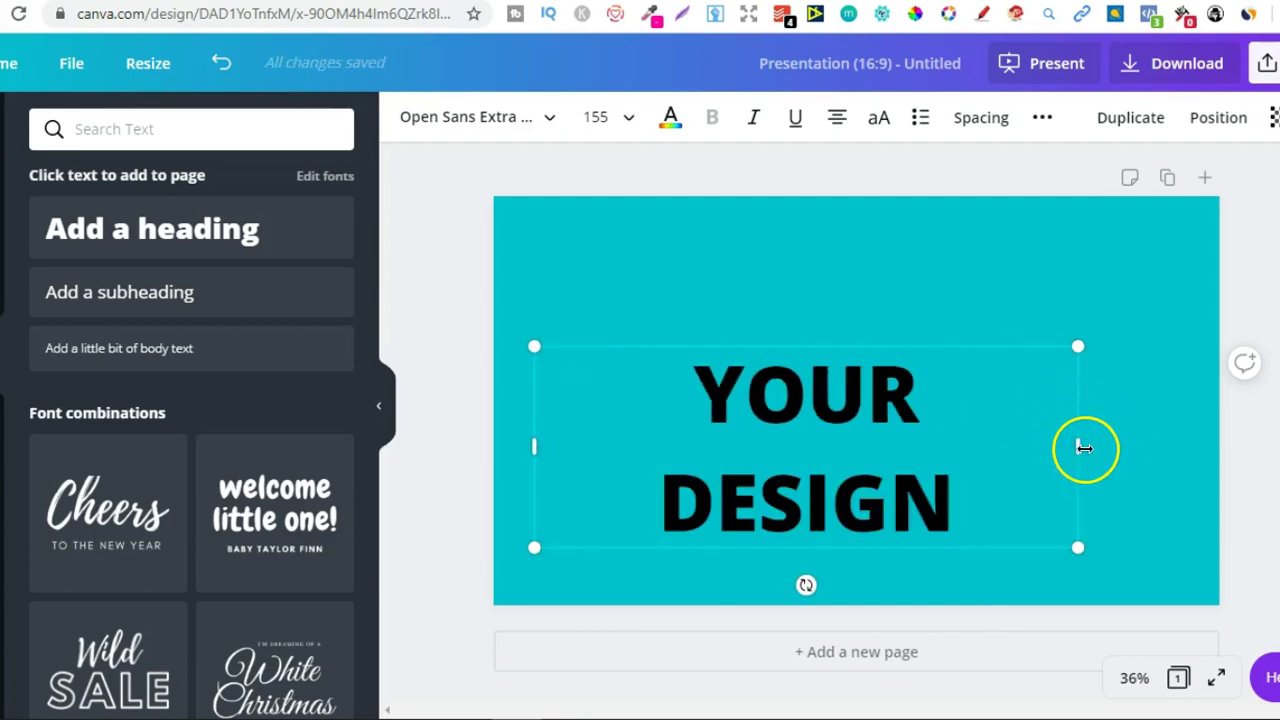
left_click_drag(1080, 448, 1208, 449)
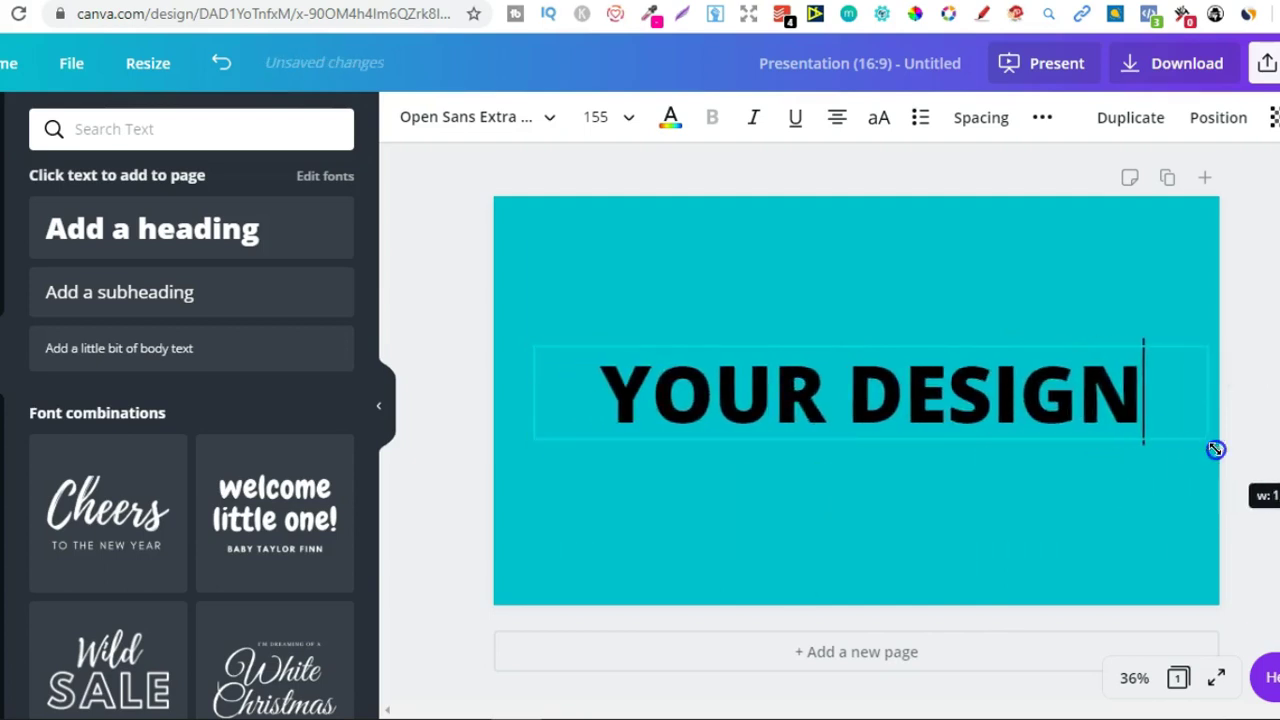
left_click(984, 491)
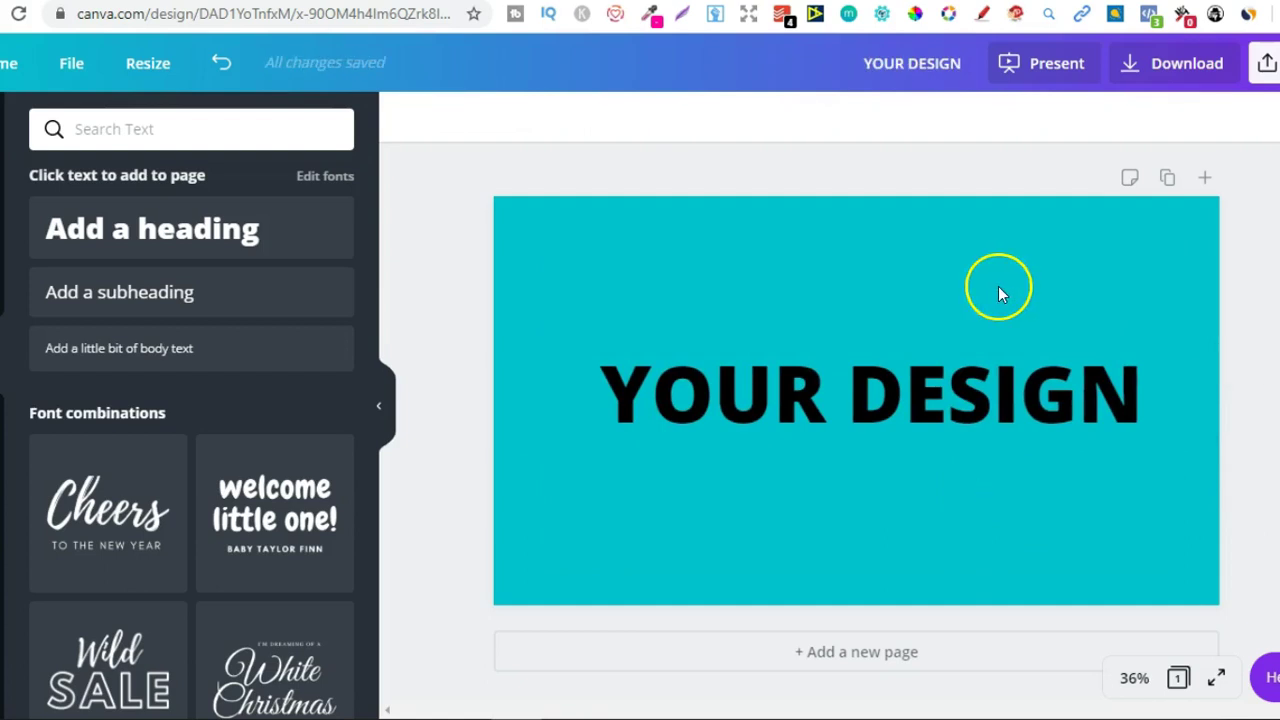
Change the YOUR DESIGN heading's font to Loving Hollydate
left_click(950, 390)
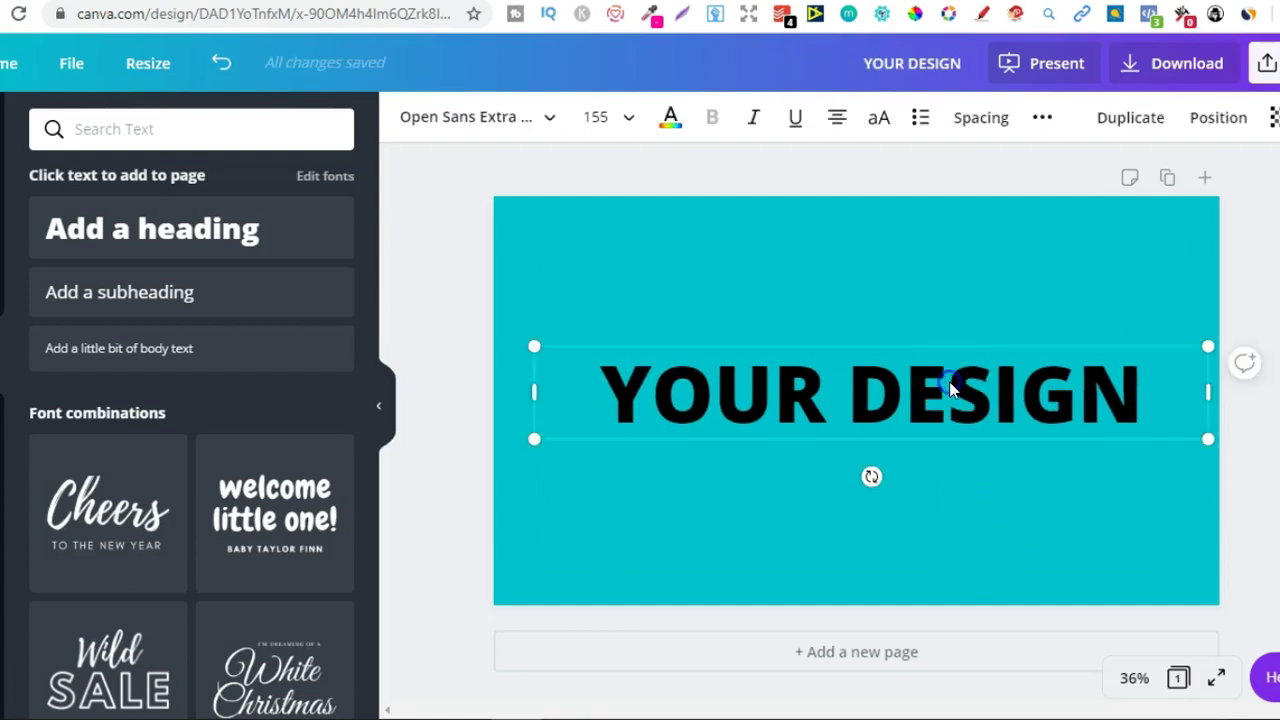
left_click(490, 114)
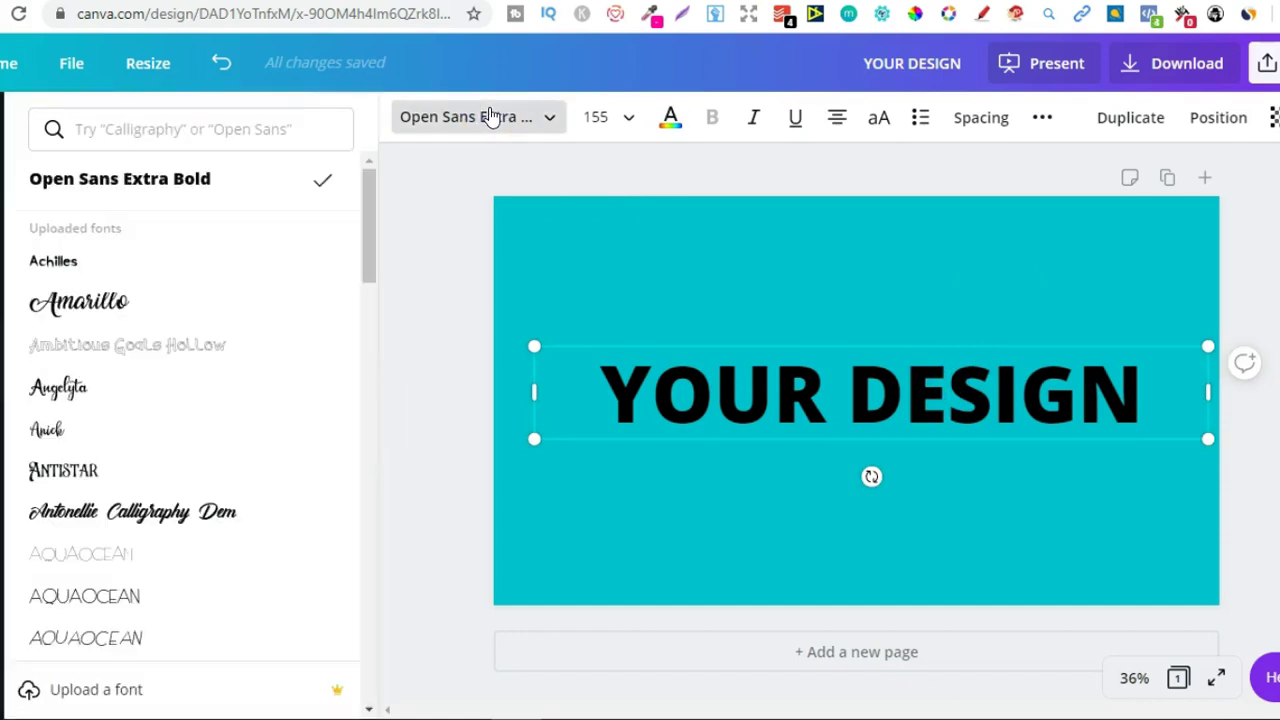
left_click(367, 198)
left_click_drag(366, 193, 371, 563)
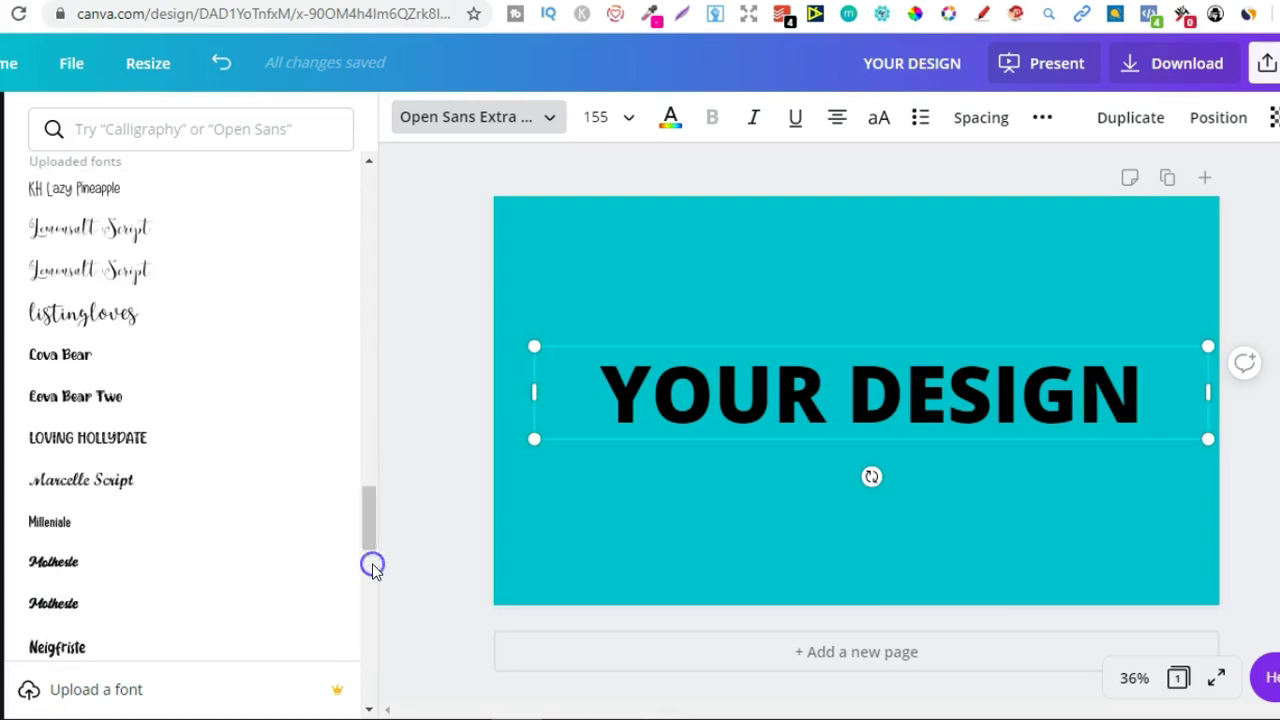
left_click(178, 443)
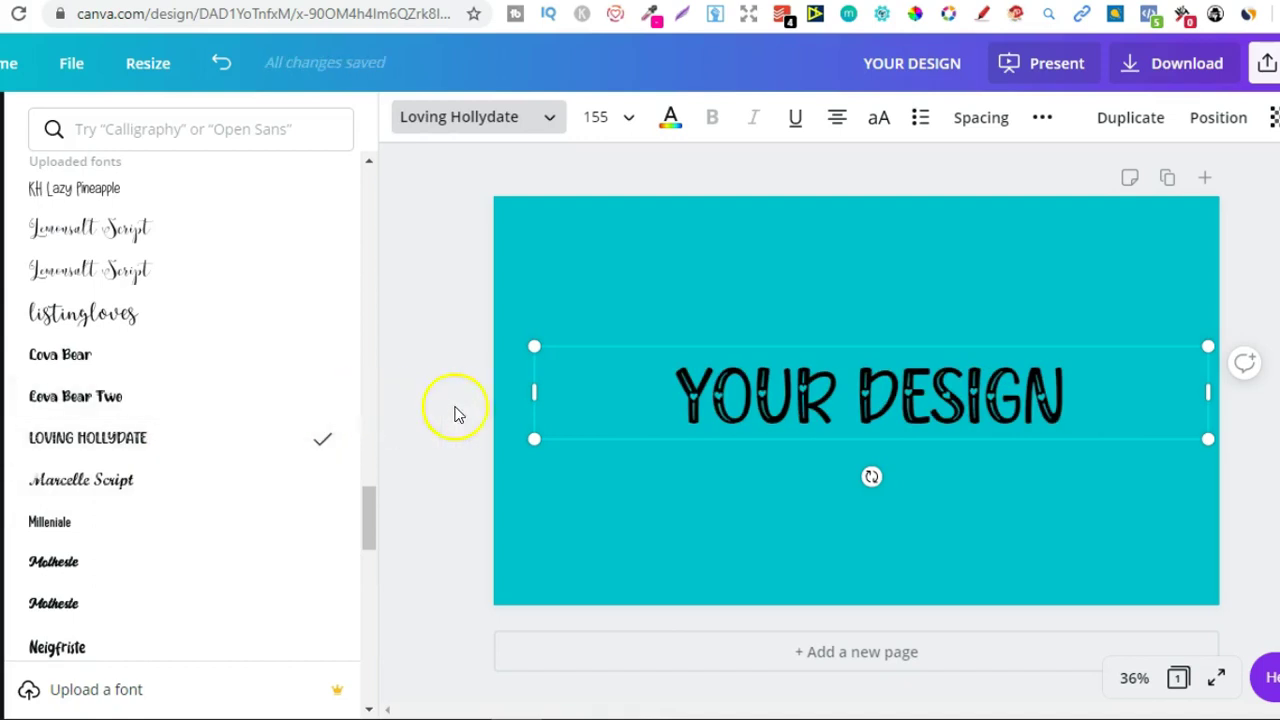
Resize the heading to size 212 and shift it slightly left
left_click_drag(533, 398, 569, 307)
left_click(777, 497)
left_click_drag(903, 363, 884, 371)
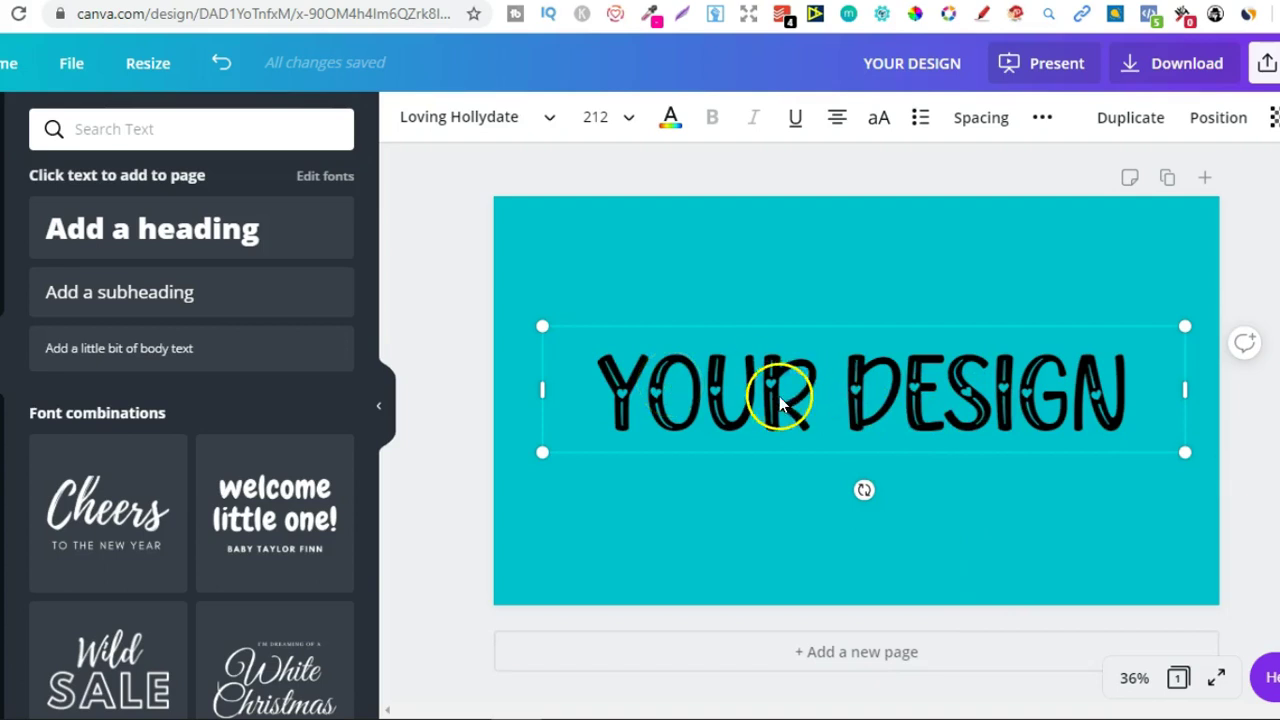
Make the heading red and duplicate it, moving the copy below the original
left_click(671, 119)
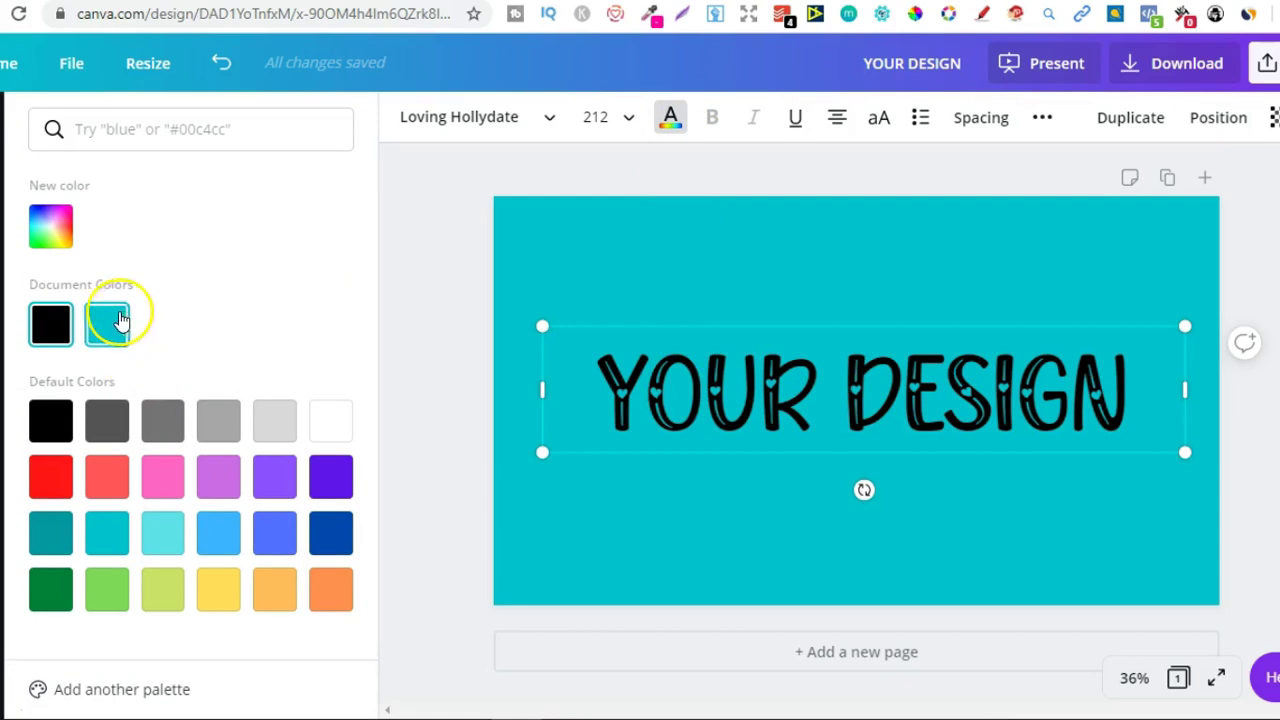
left_click(58, 492)
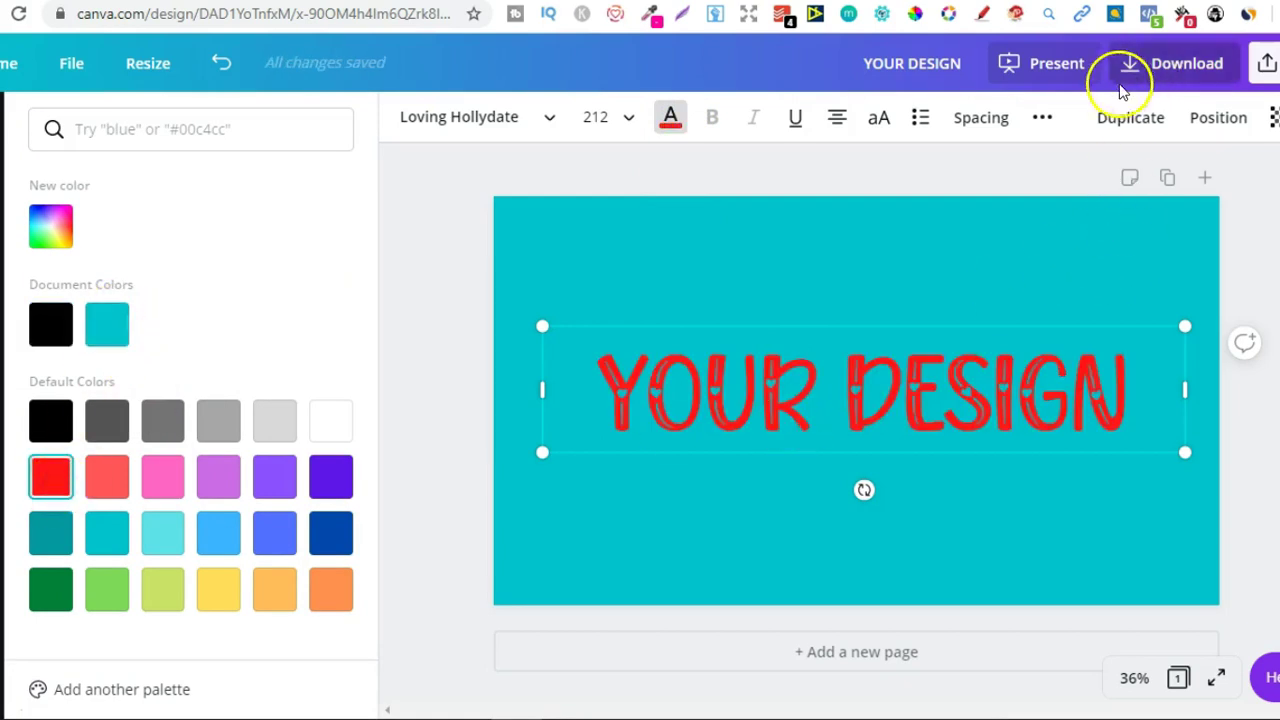
left_click(1131, 133)
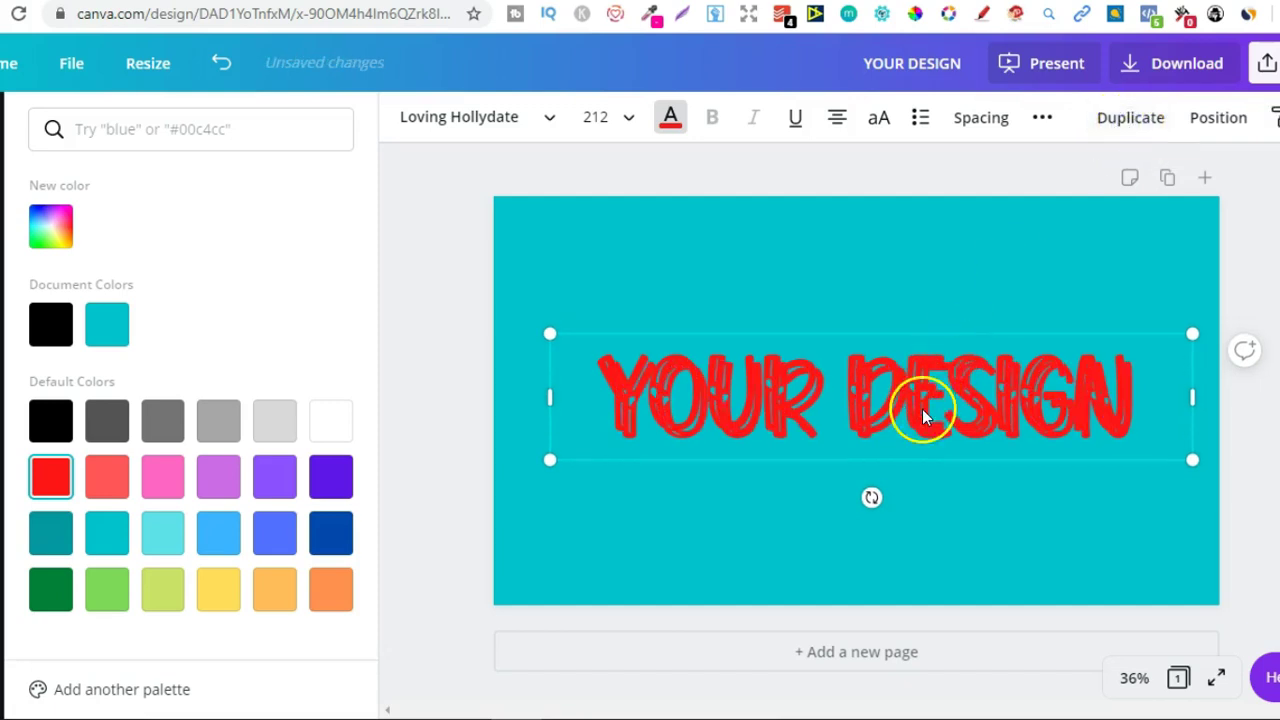
left_click_drag(920, 414, 908, 486)
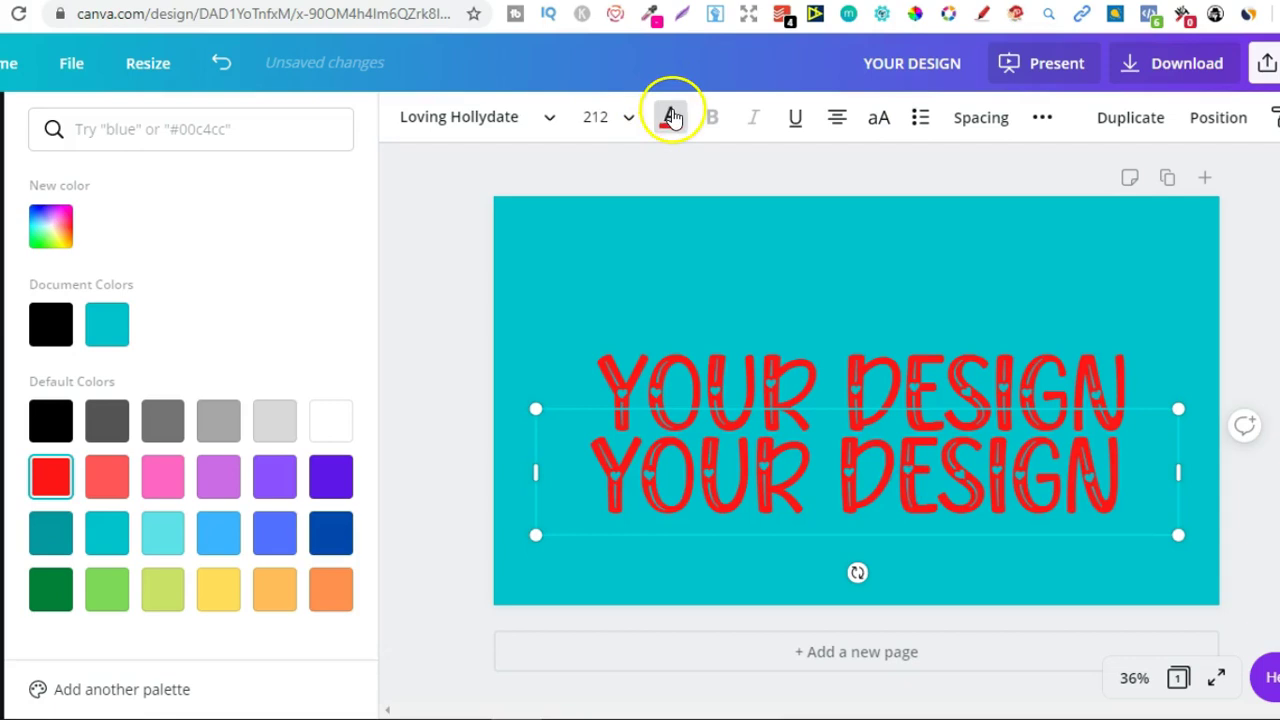
Recolour the copy black, place it over the red heading, then make it white
left_click(51, 323)
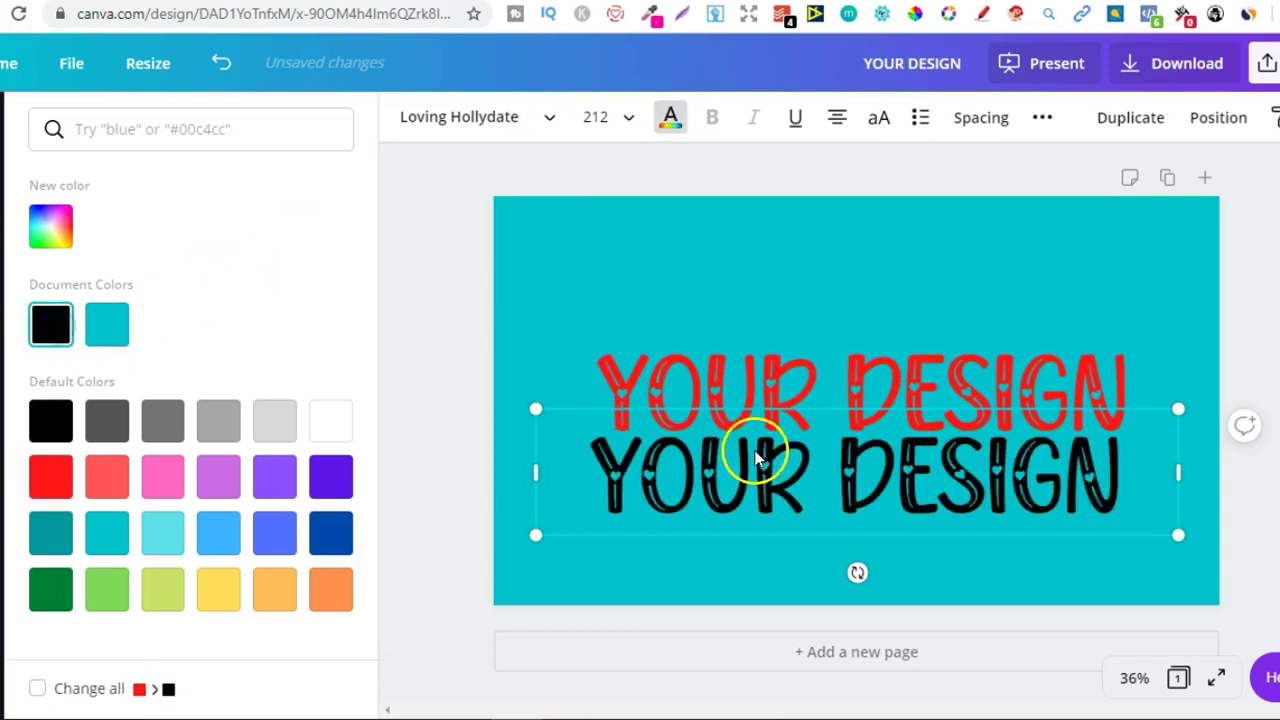
left_click_drag(771, 457, 800, 390)
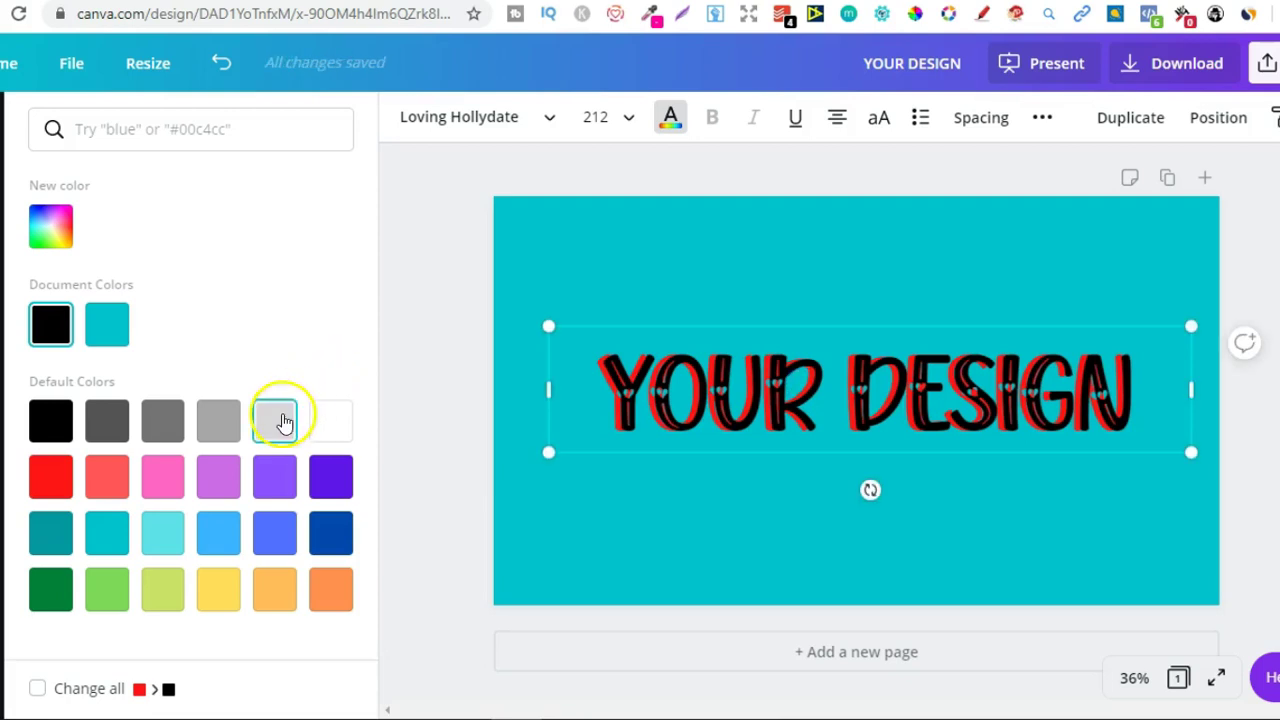
left_click(323, 421)
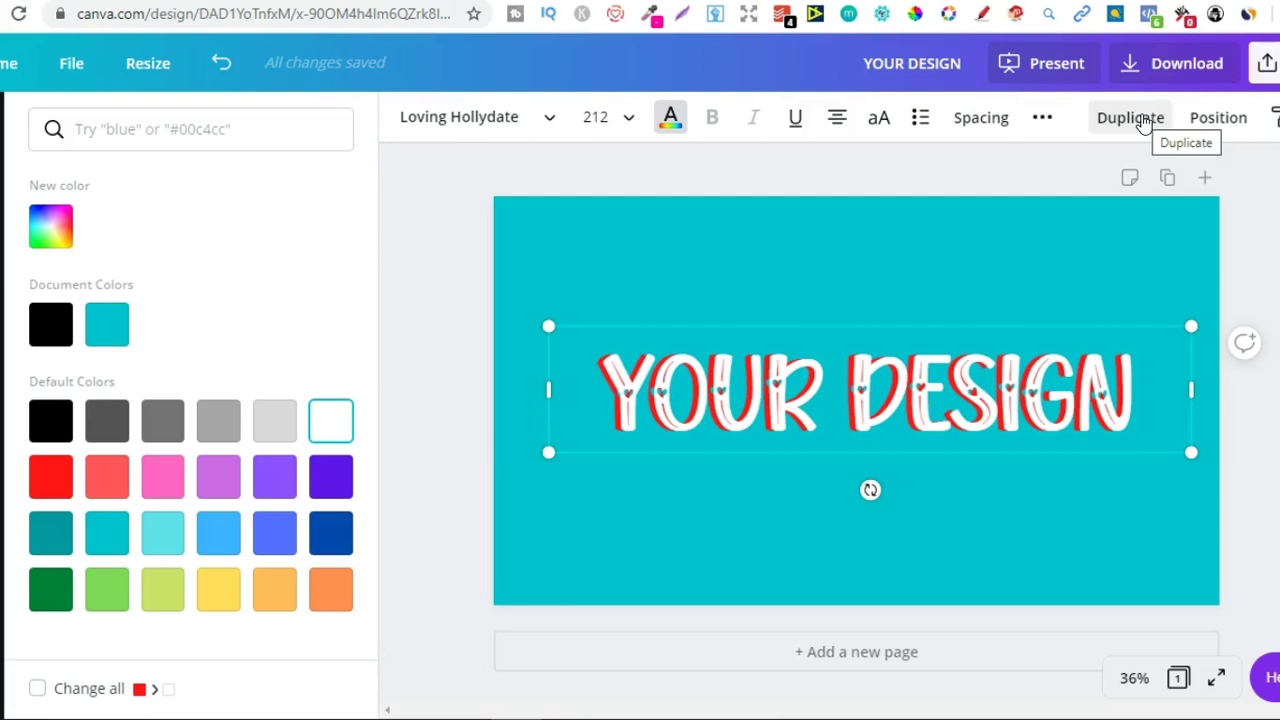
Send the white copy backward behind the red text and slightly lower its transparency
left_click(1213, 124)
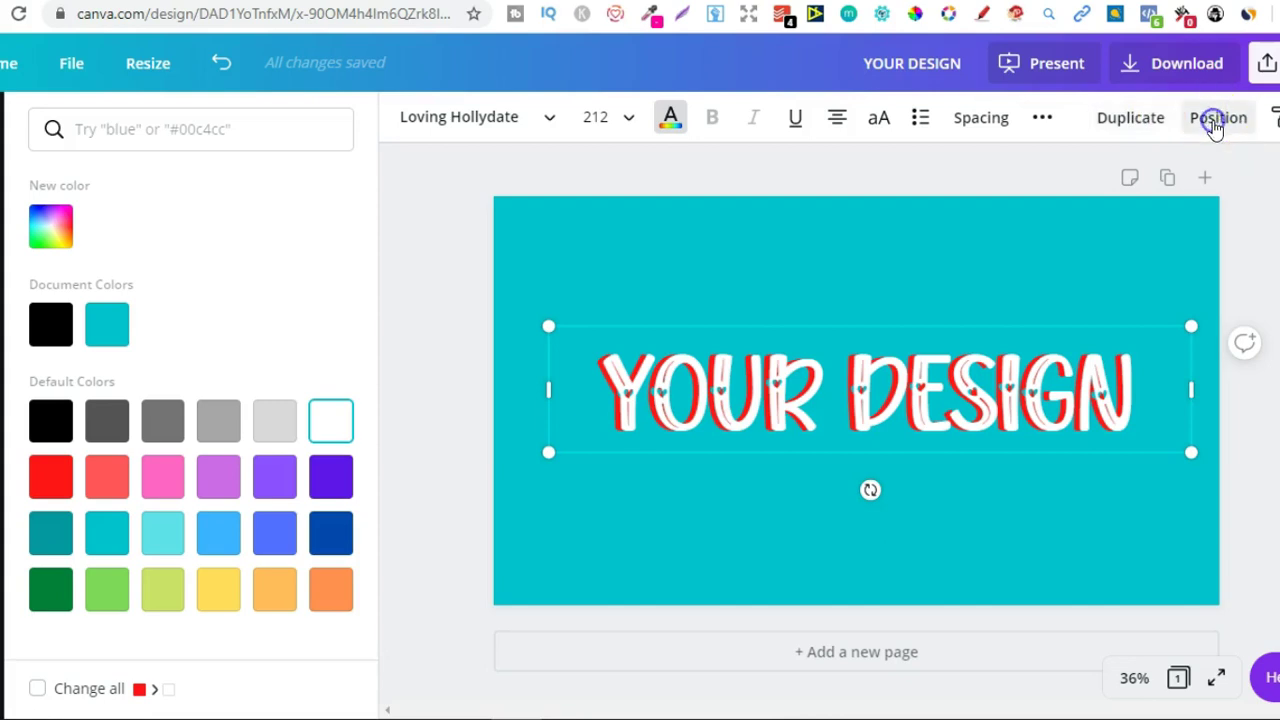
left_click(1138, 178)
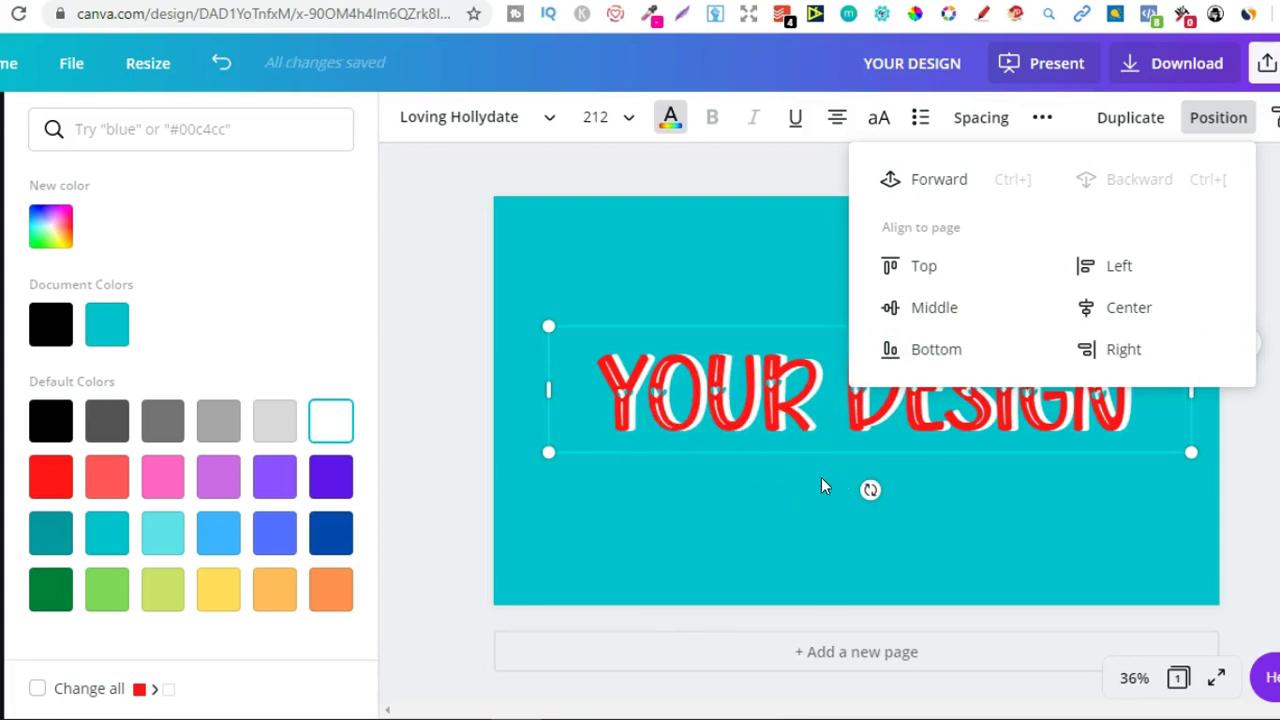
left_click(1040, 119)
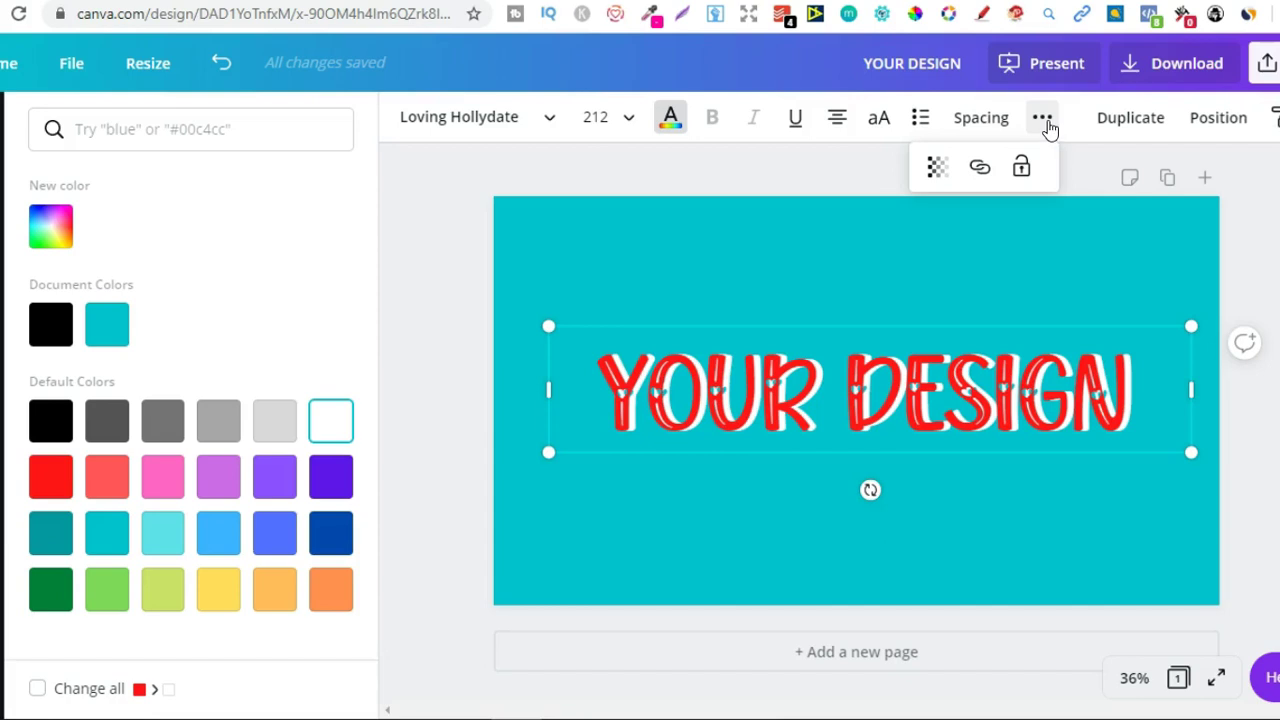
left_click(934, 168)
mouse_move(891, 222)
left_mouse_down()
mouse_move(757, 228)
mouse_move(911, 225)
left_mouse_up()
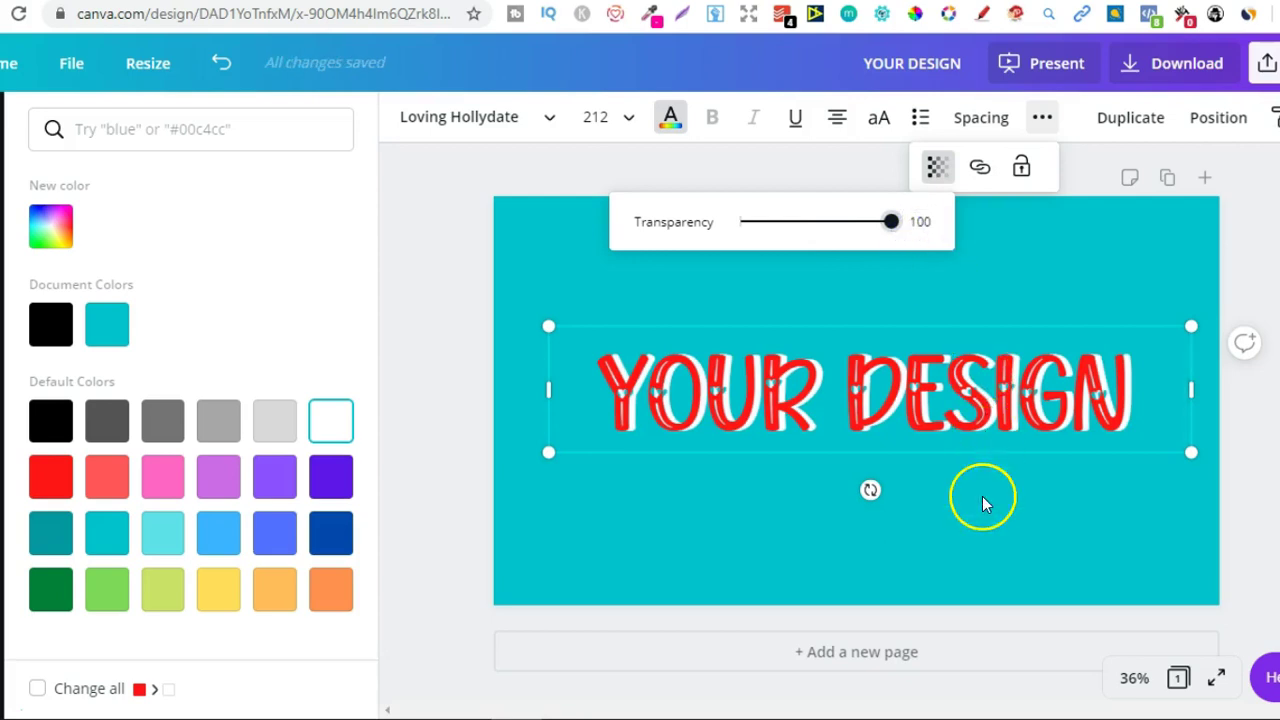
left_click(980, 547)
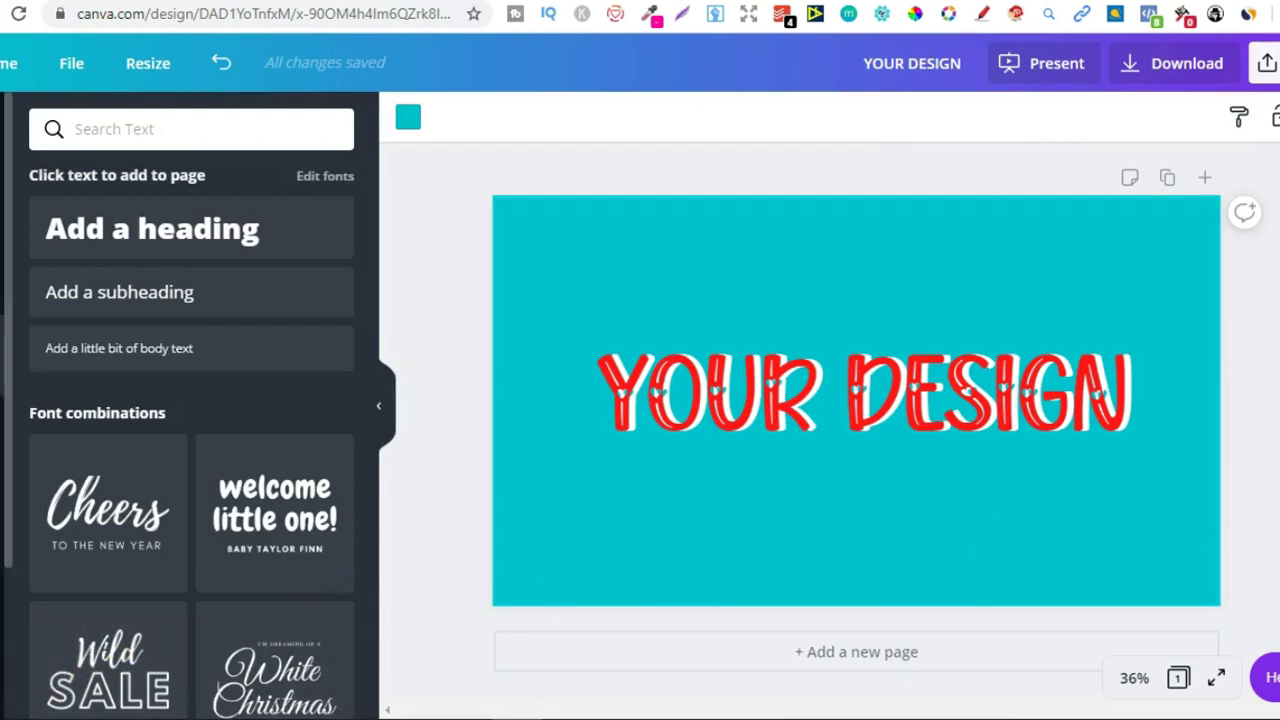
Undo the transparency change, group the red and white YOUR DESIGN layers, and nudge the group
key("ctrl+z")
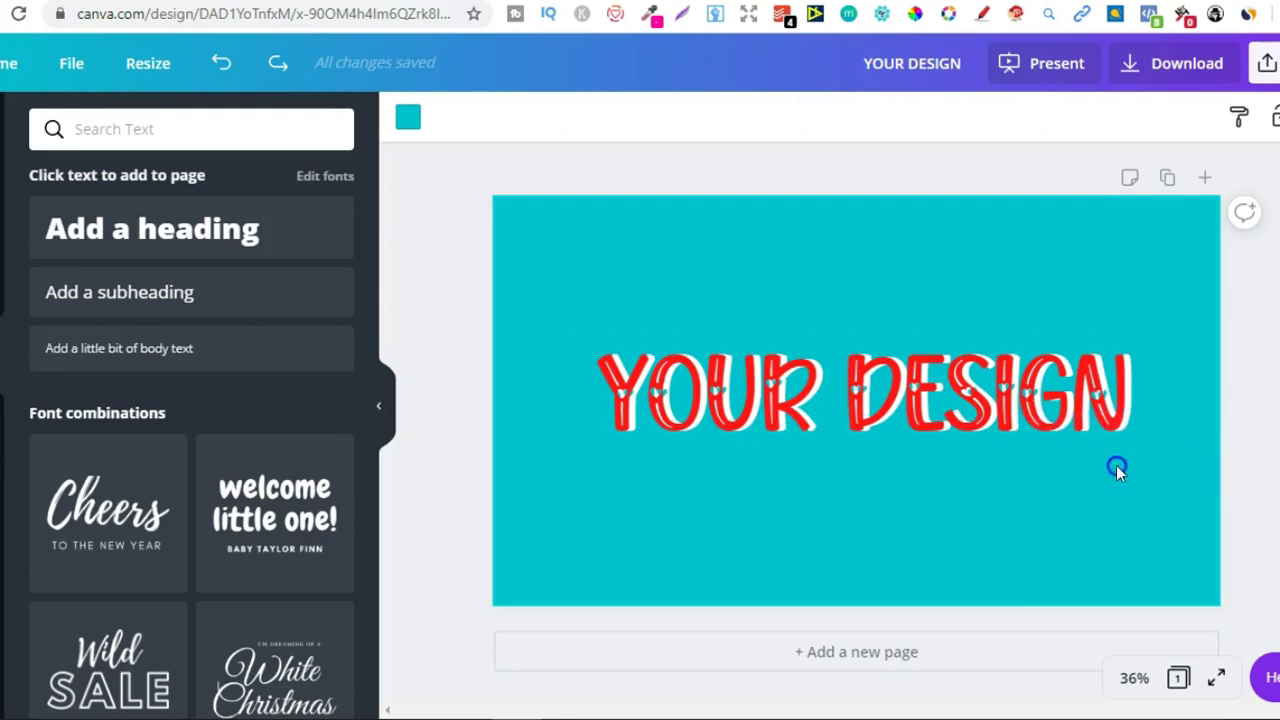
left_click(716, 342)
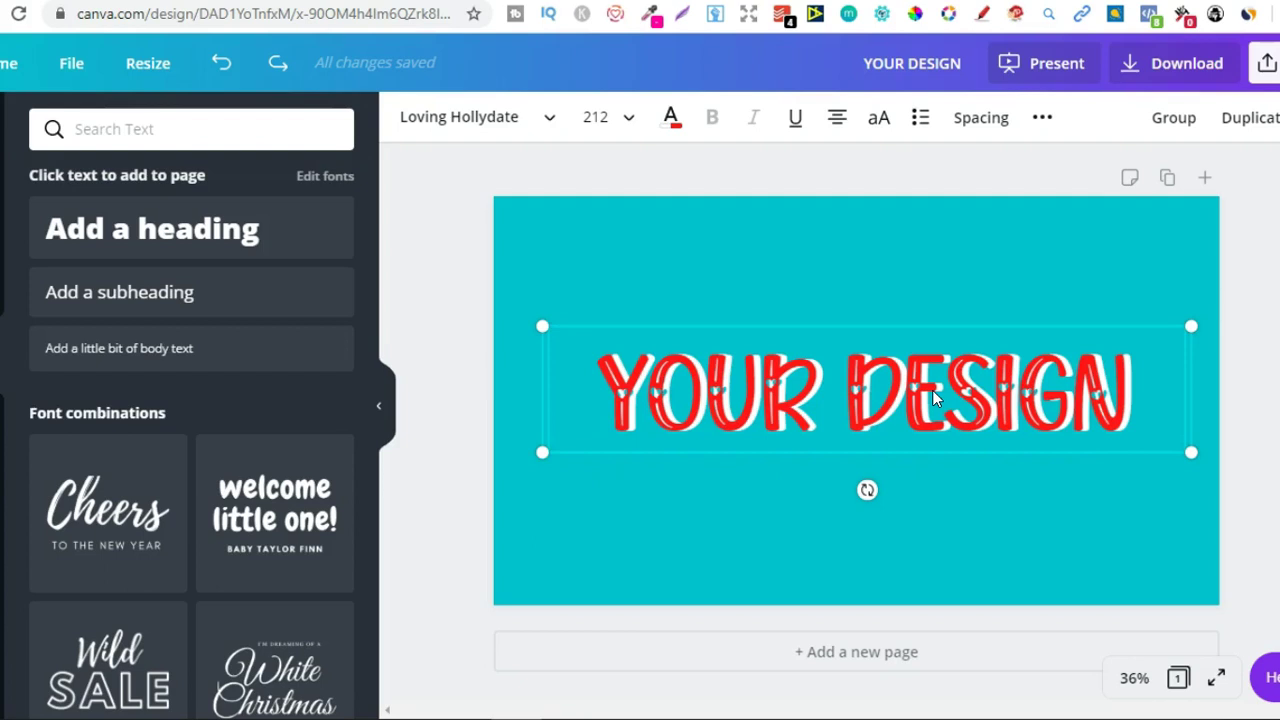
left_click(1175, 120)
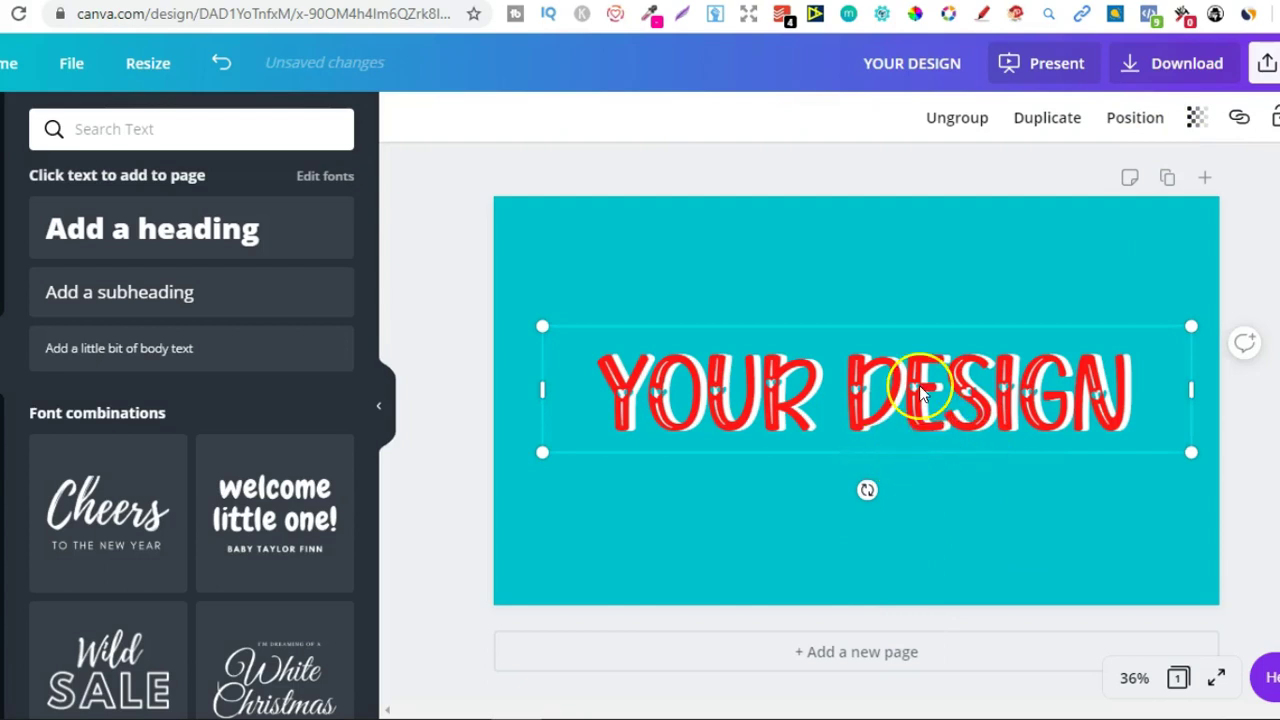
left_click(1043, 620)
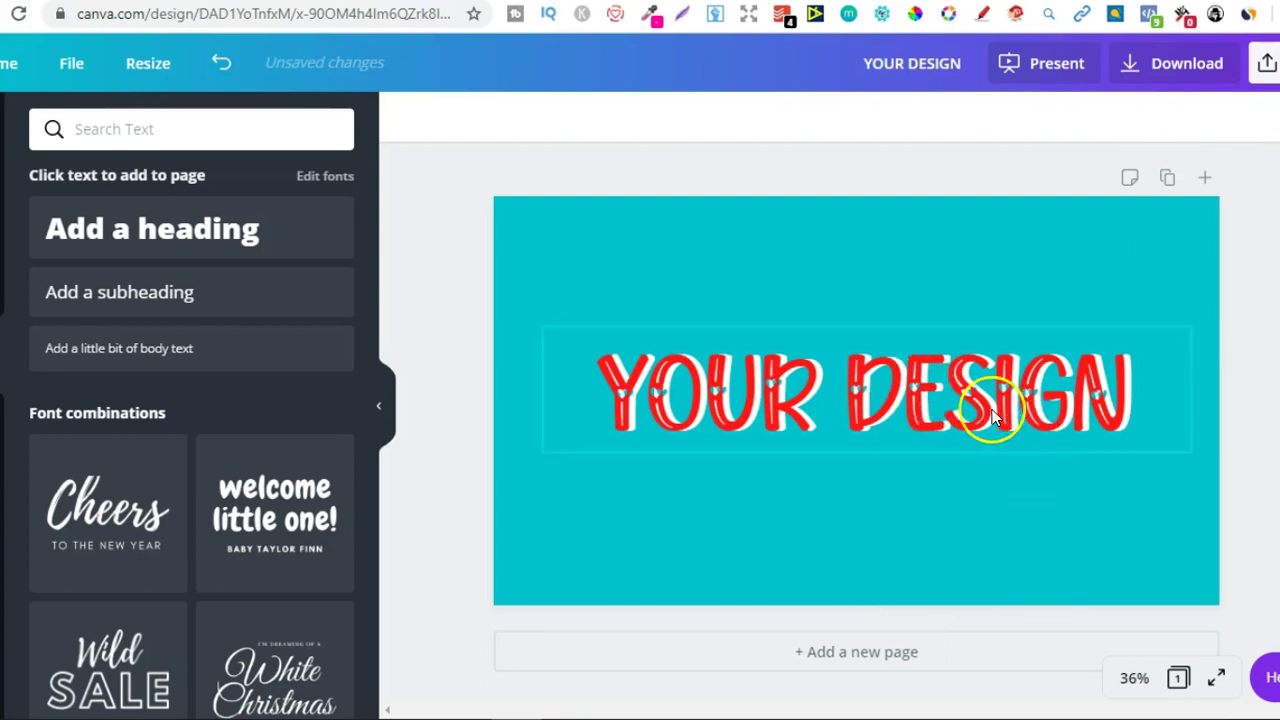
mouse_move(993, 413)
left_mouse_down()
mouse_move(985, 320)
mouse_move(1004, 459)
mouse_move(946, 329)
mouse_move(1016, 327)
mouse_move(968, 384)
mouse_move(1000, 313)
mouse_move(981, 308)
mouse_move(985, 405)
left_mouse_up()
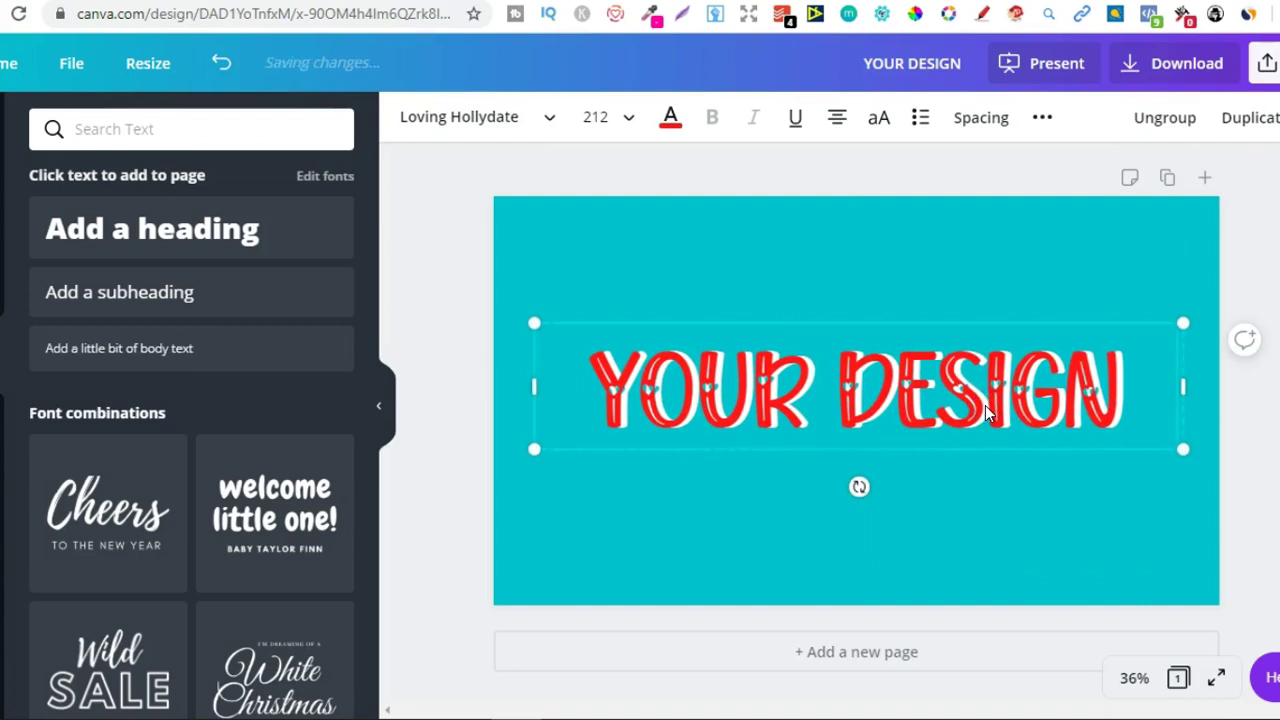